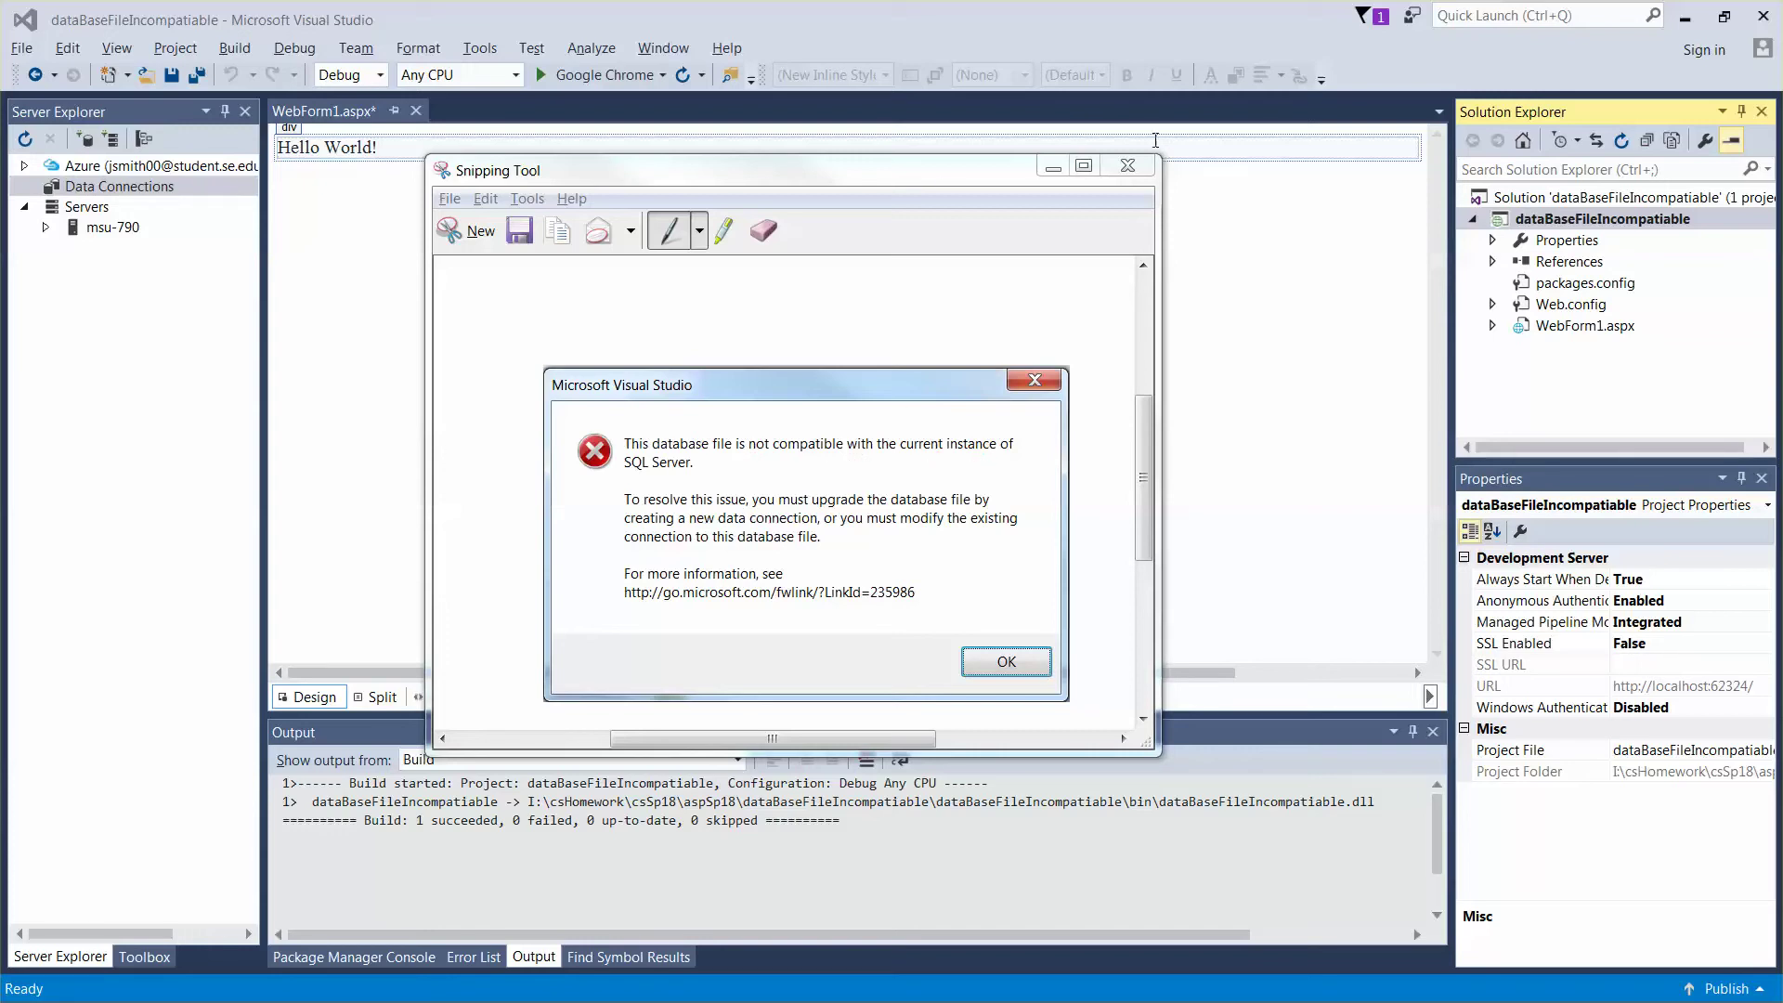
Step: Close the Snipping Tool capture of the incompatible-database error dialog
click(1055, 170)
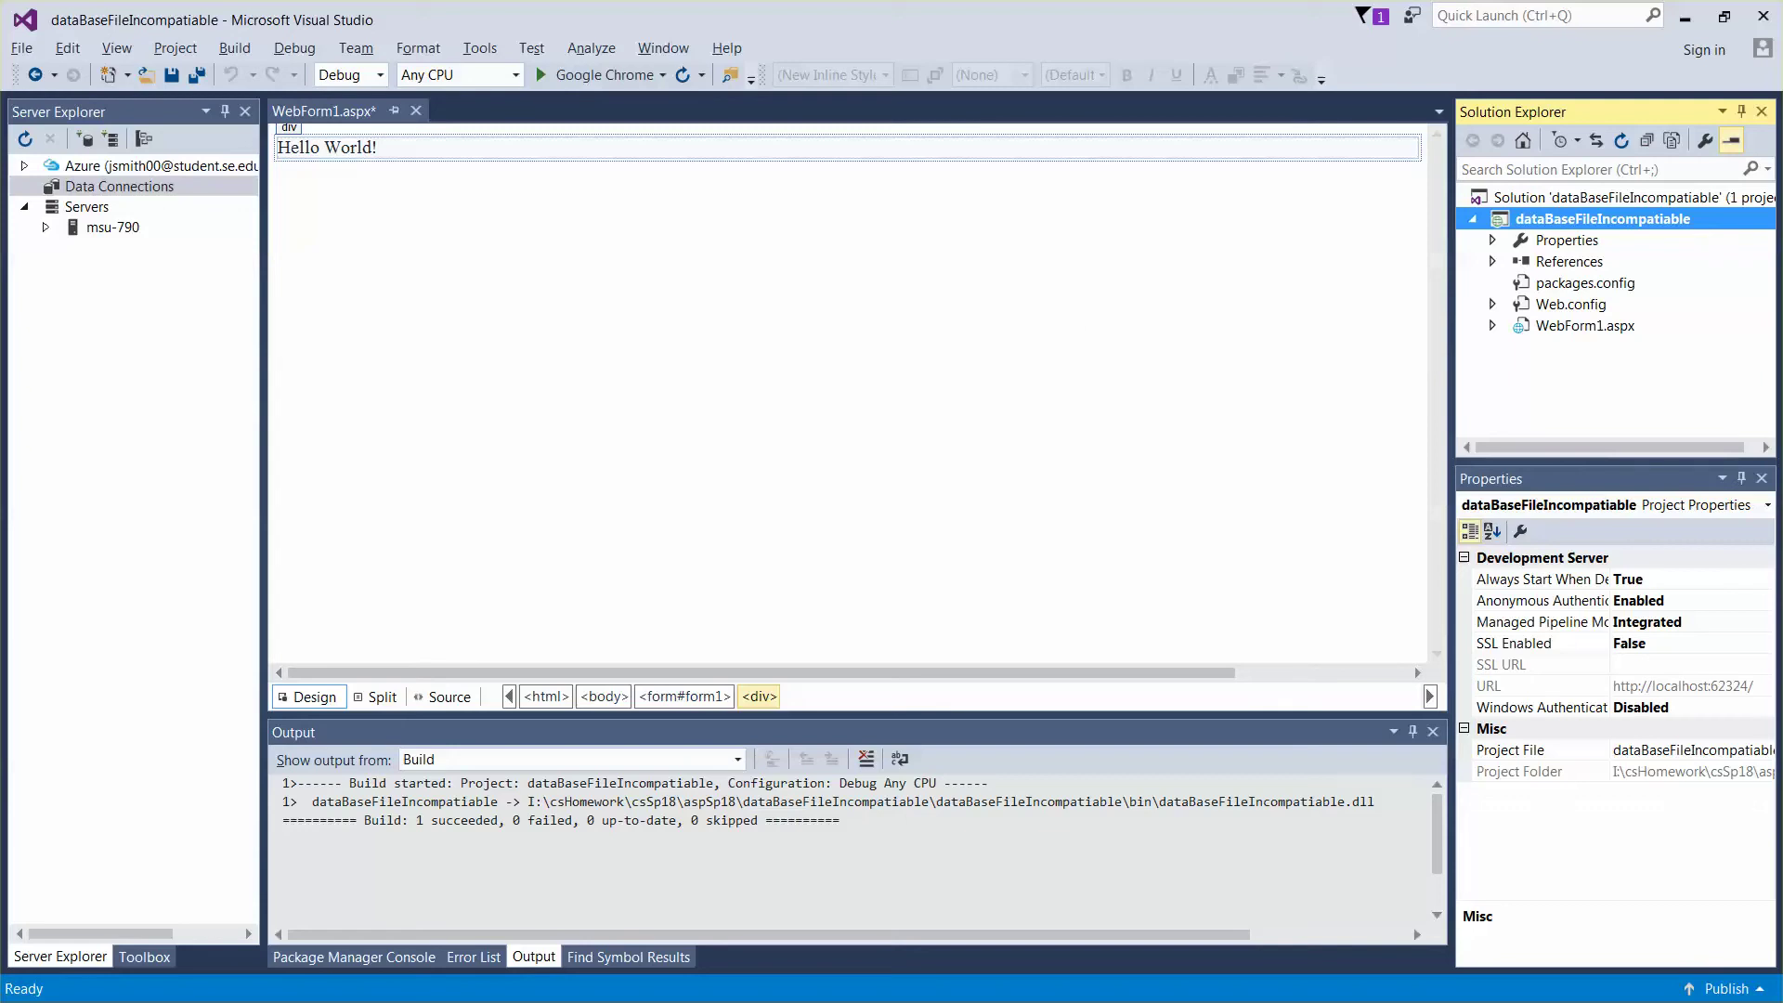
Step: Bring up the HalloweenSE folder window and move it down-right beside Visual Studio
key(alt+Tab)
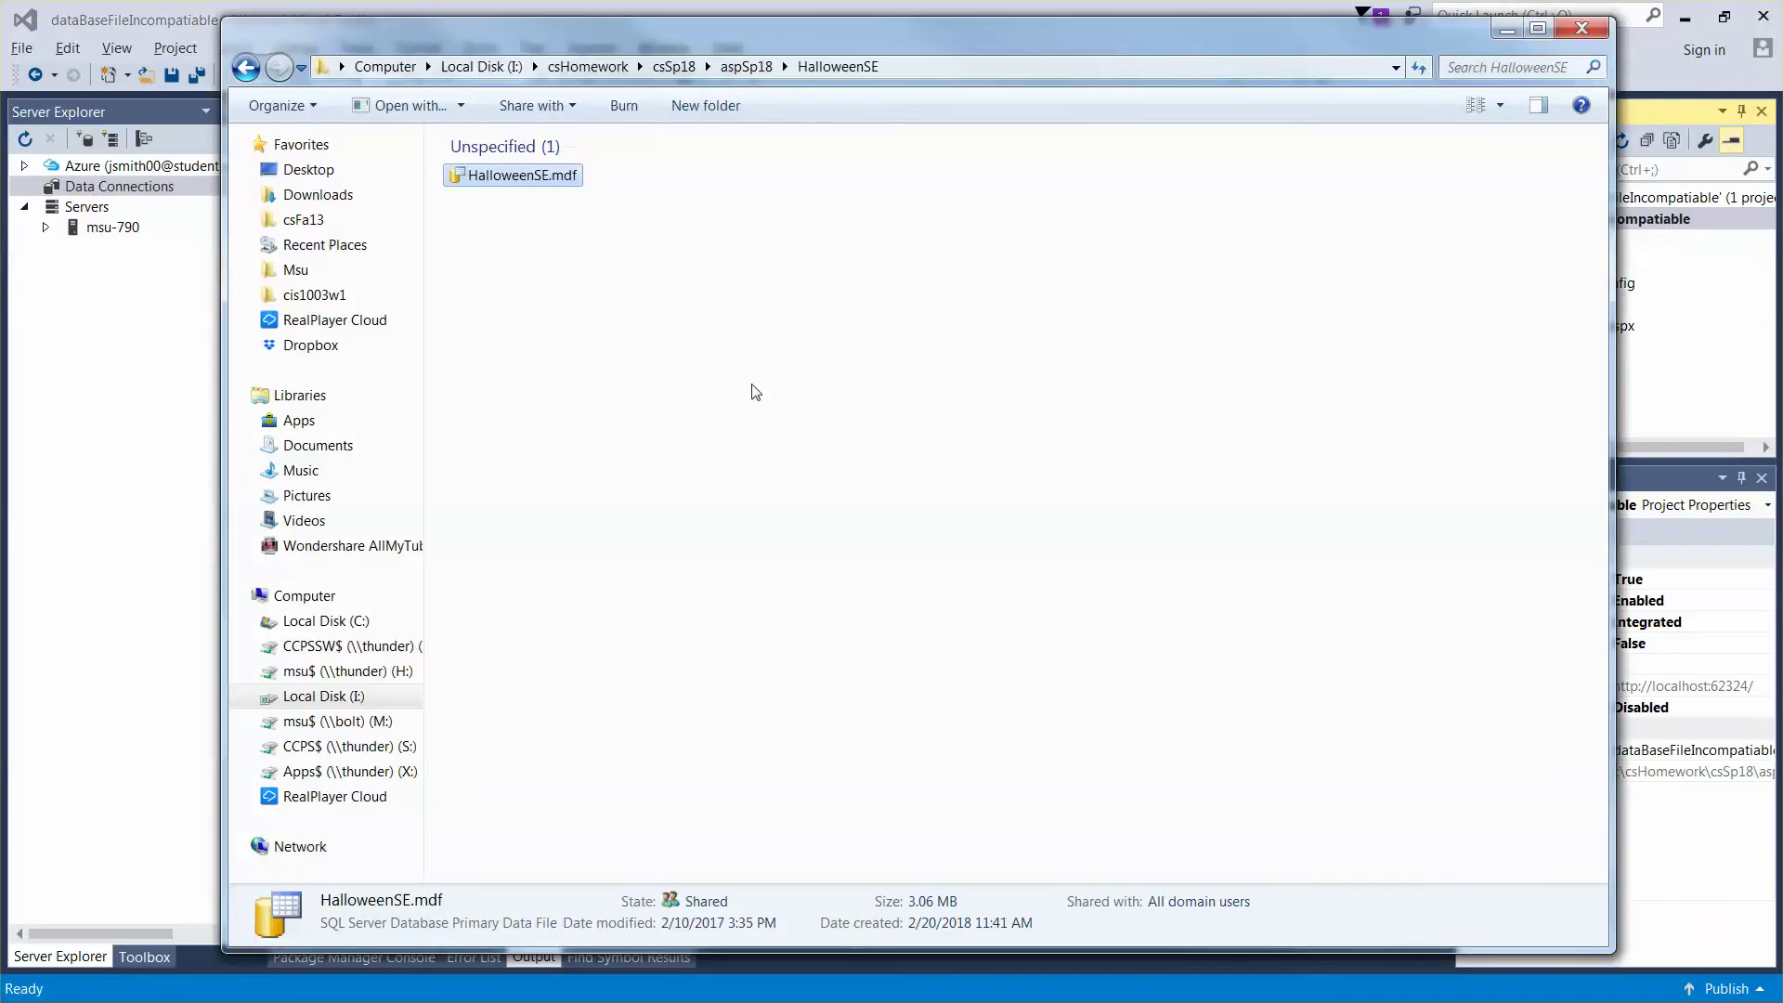
drag(712, 38, 902, 402)
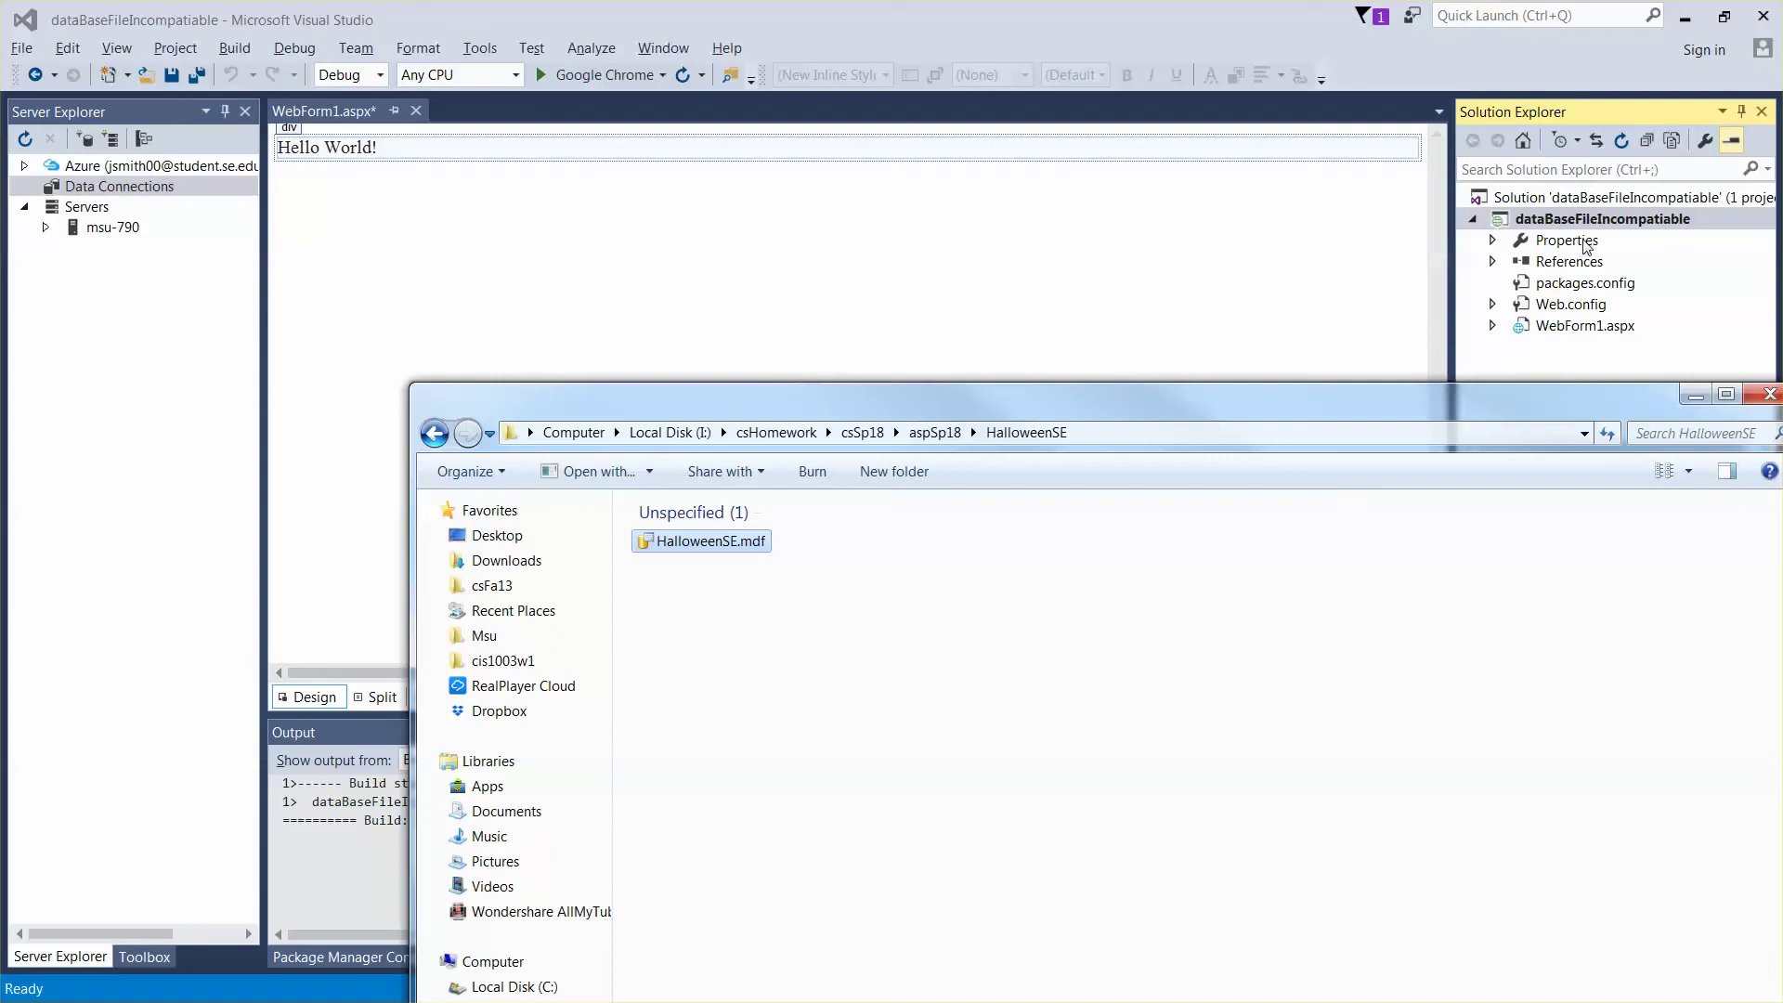
Step: Add an ASP.NET App_Data folder to the dataBaseFileIncompatiable project
right_click(1567, 220)
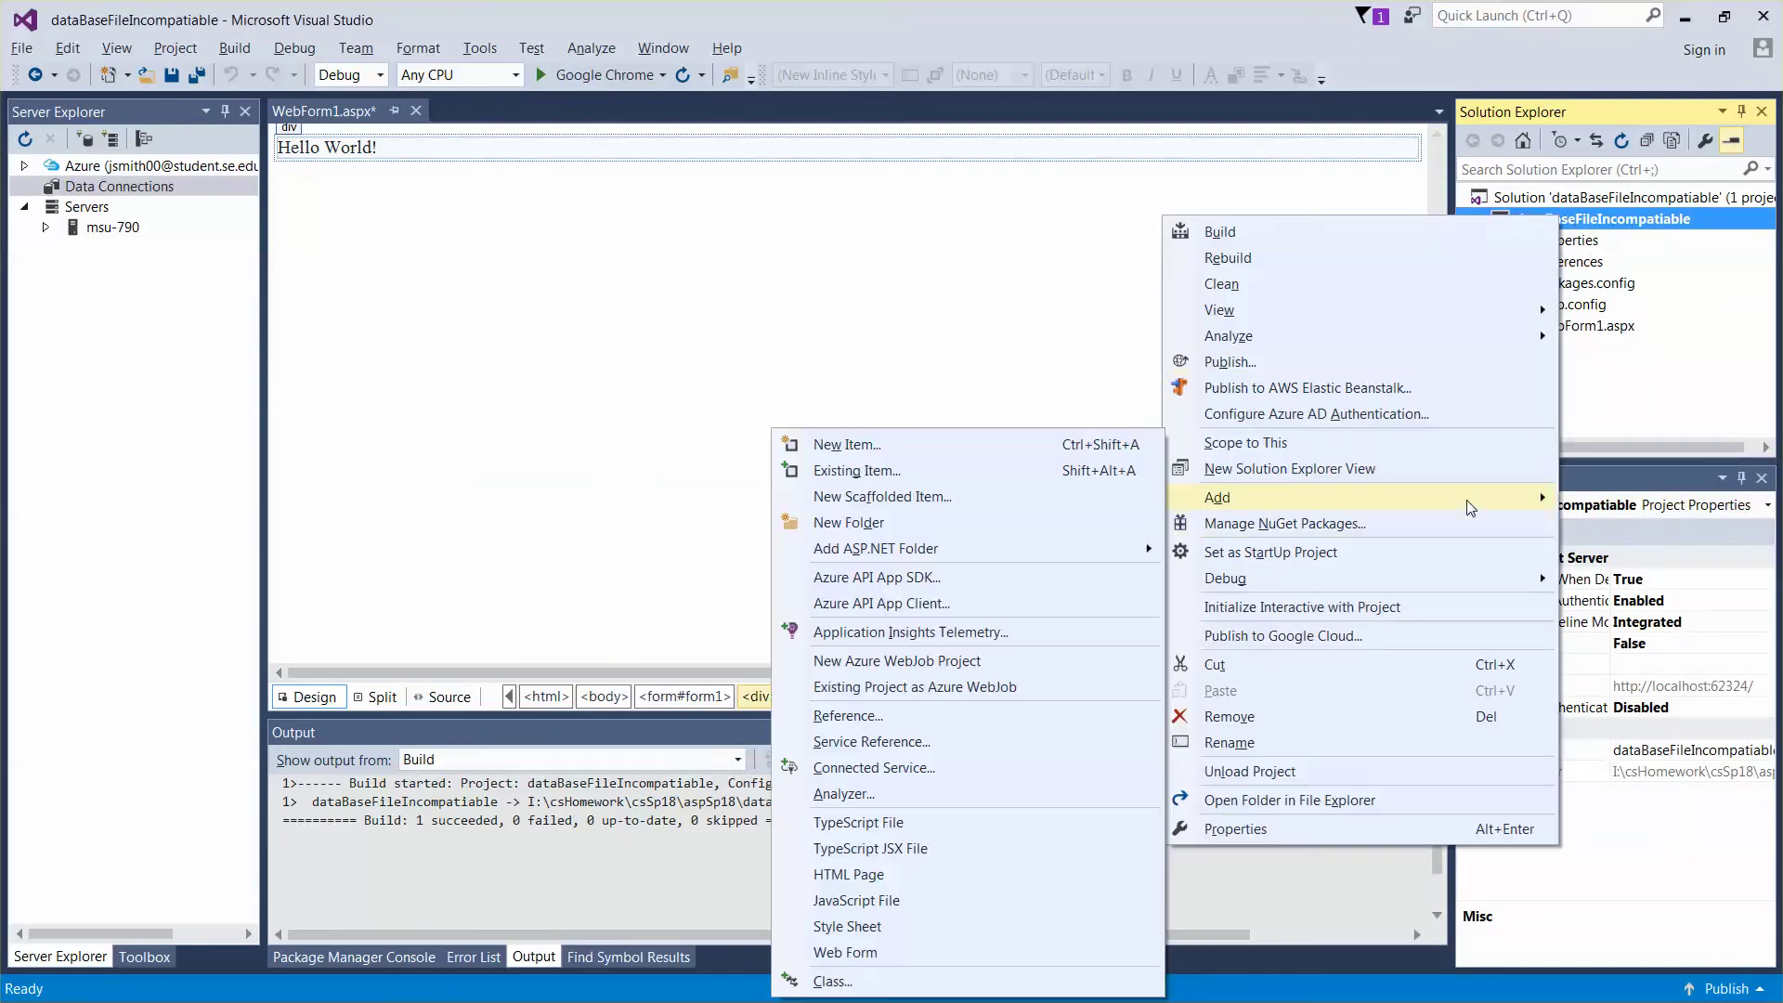
mouse_move(1357, 498)
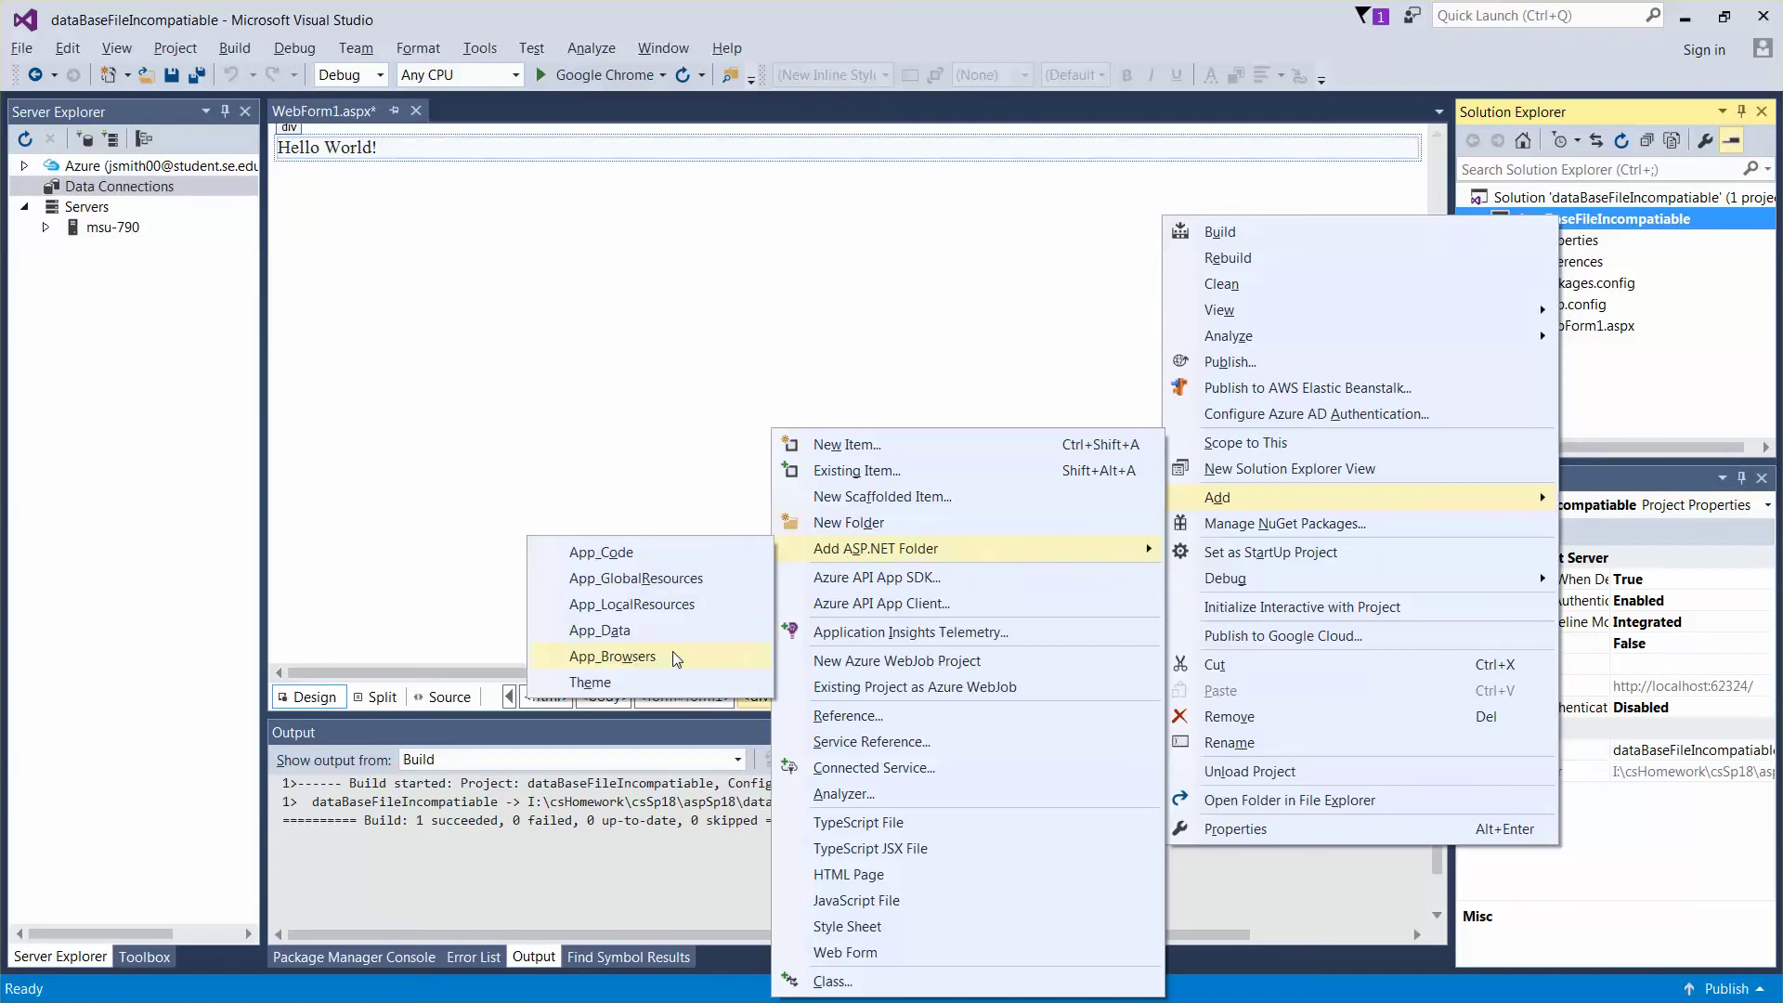
mouse_move(874, 547)
click(662, 635)
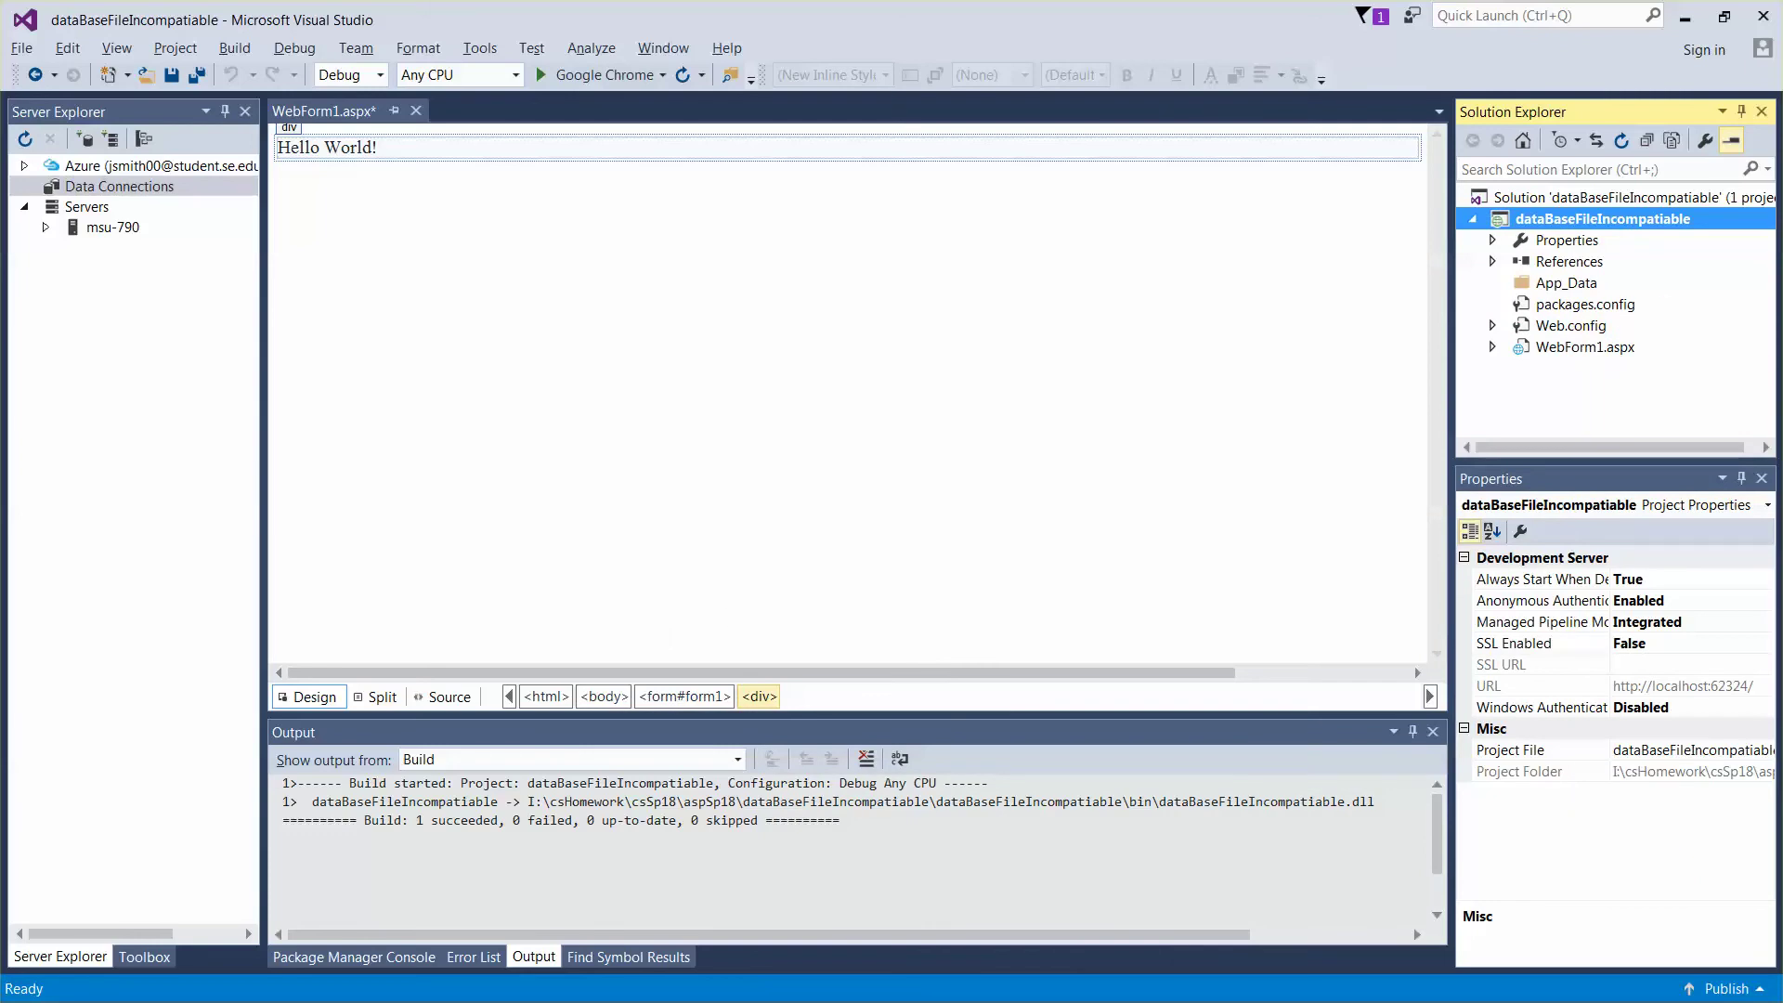
Step: Copy HalloweenSE.mdf from the HalloweenSE folder in Explorer
key(alt+Tab)
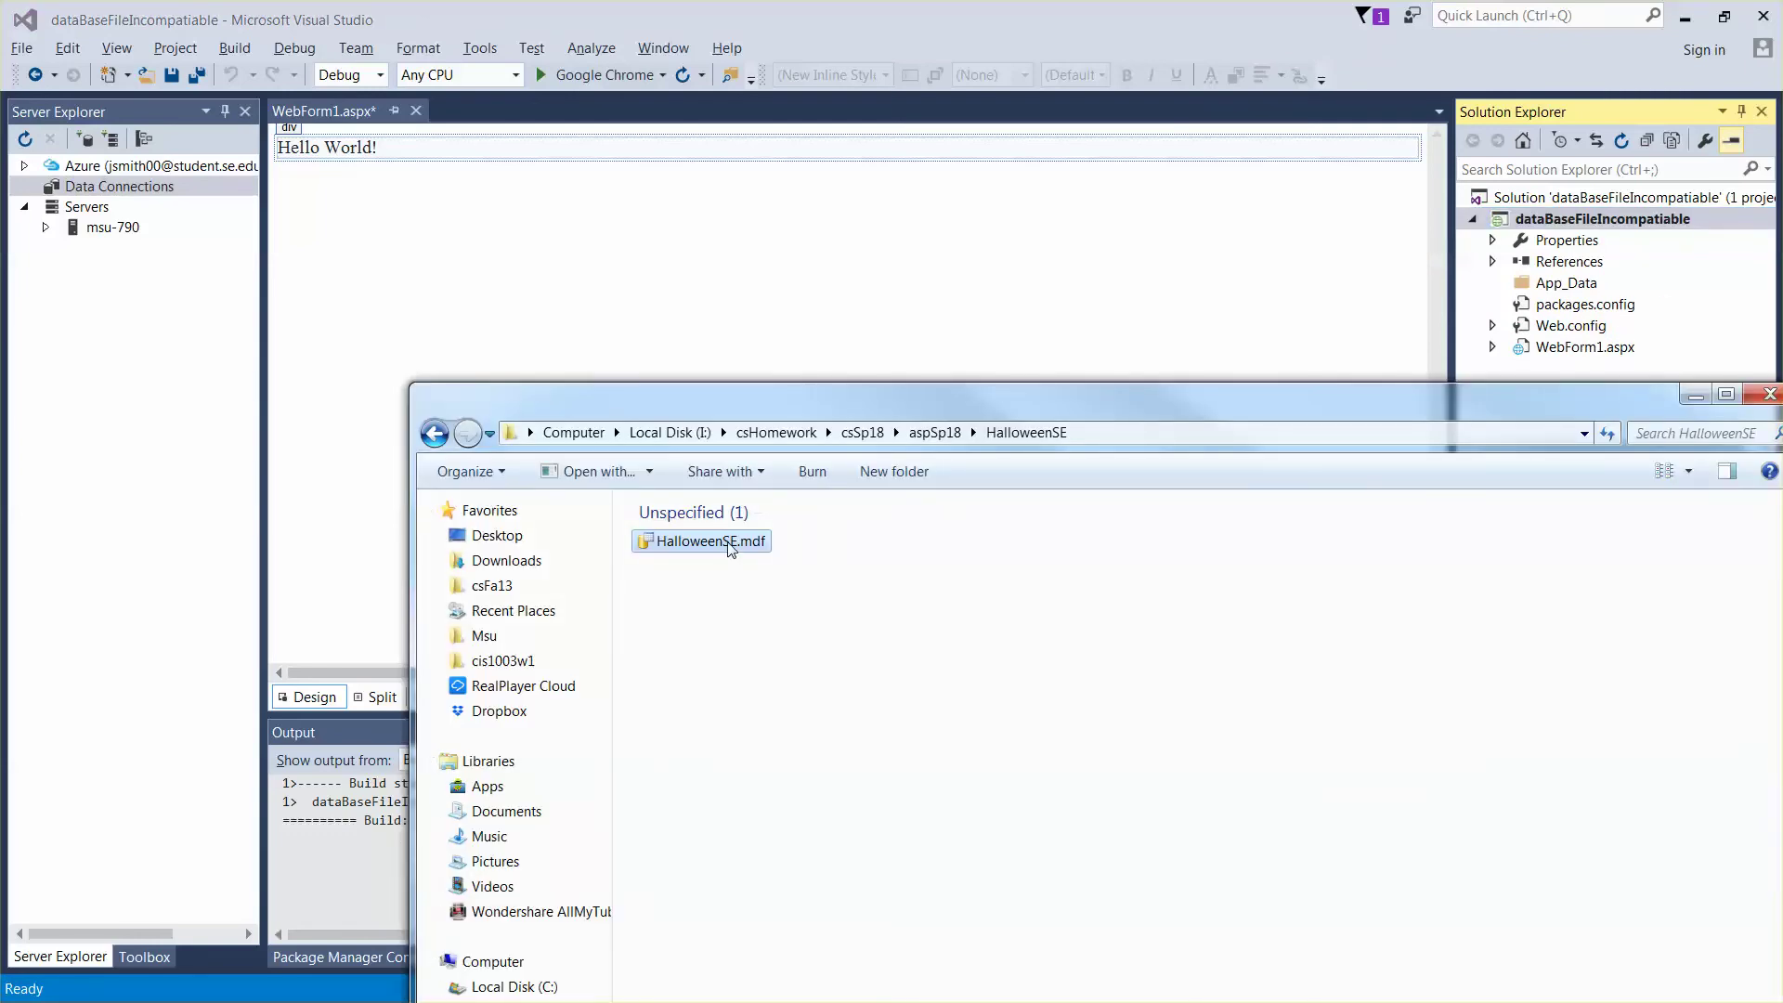
right_click(727, 548)
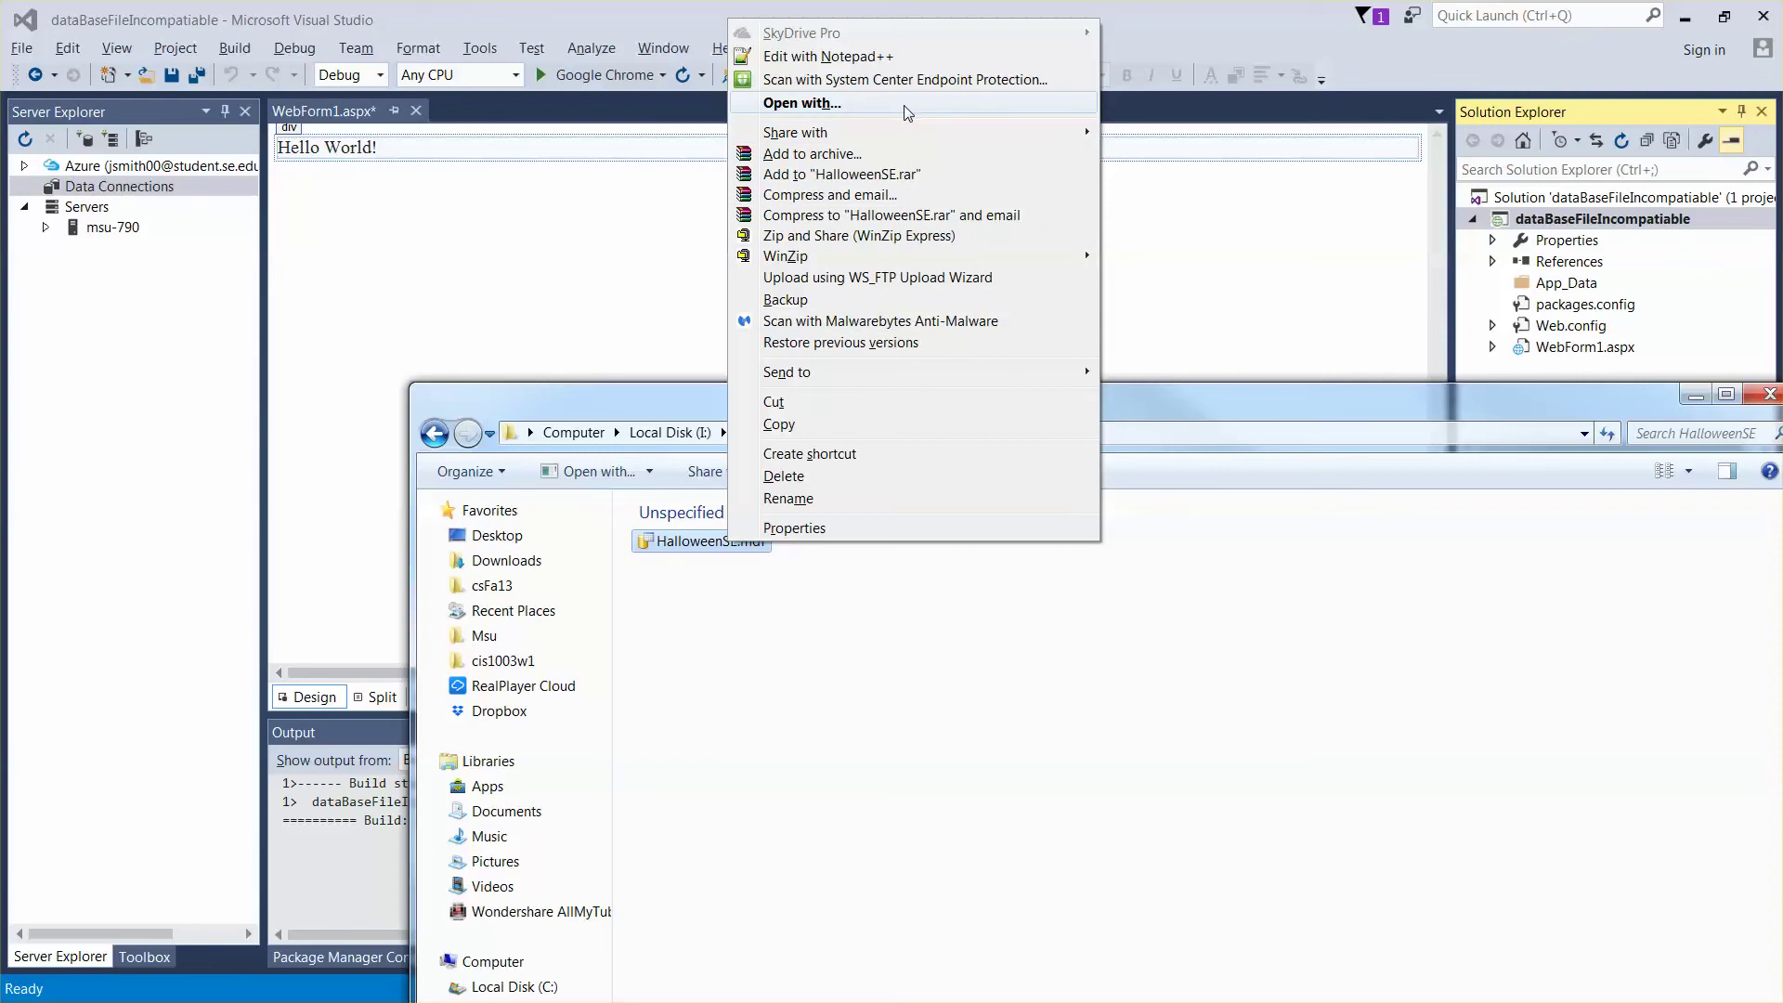
click(827, 425)
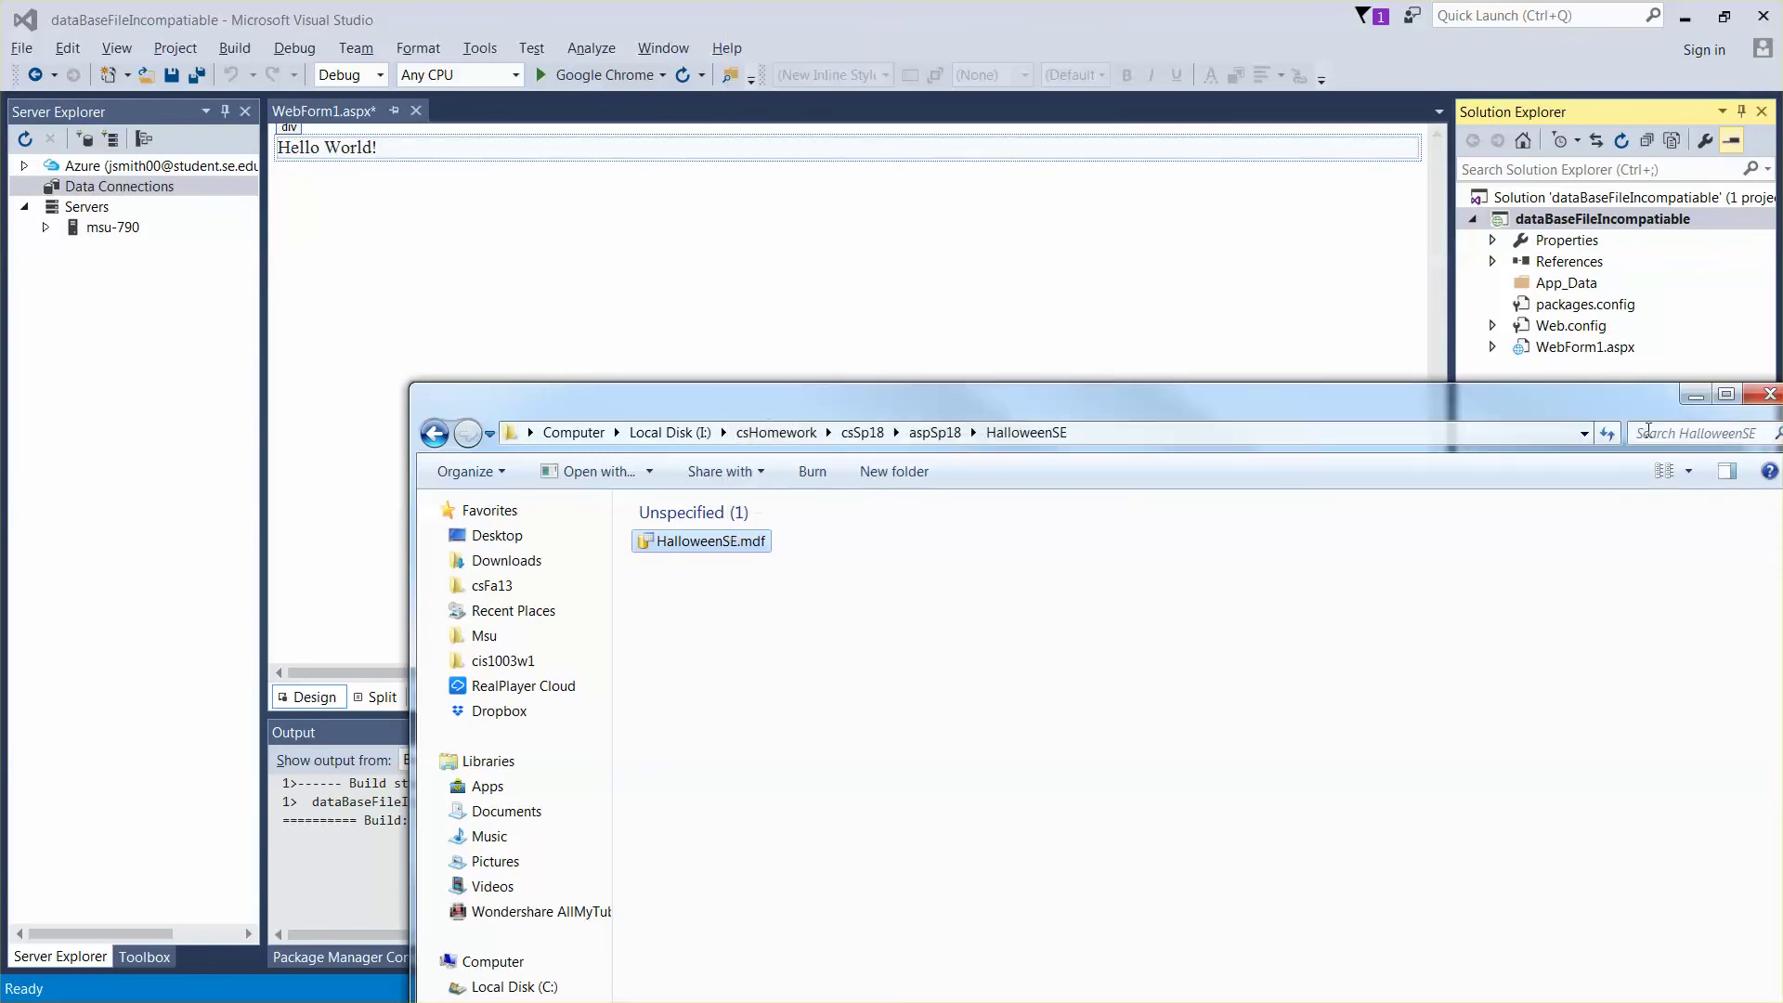
Step: Minimize Explorer, paste HalloweenSE.mdf into App_Data, and select it
click(1694, 394)
click(1589, 284)
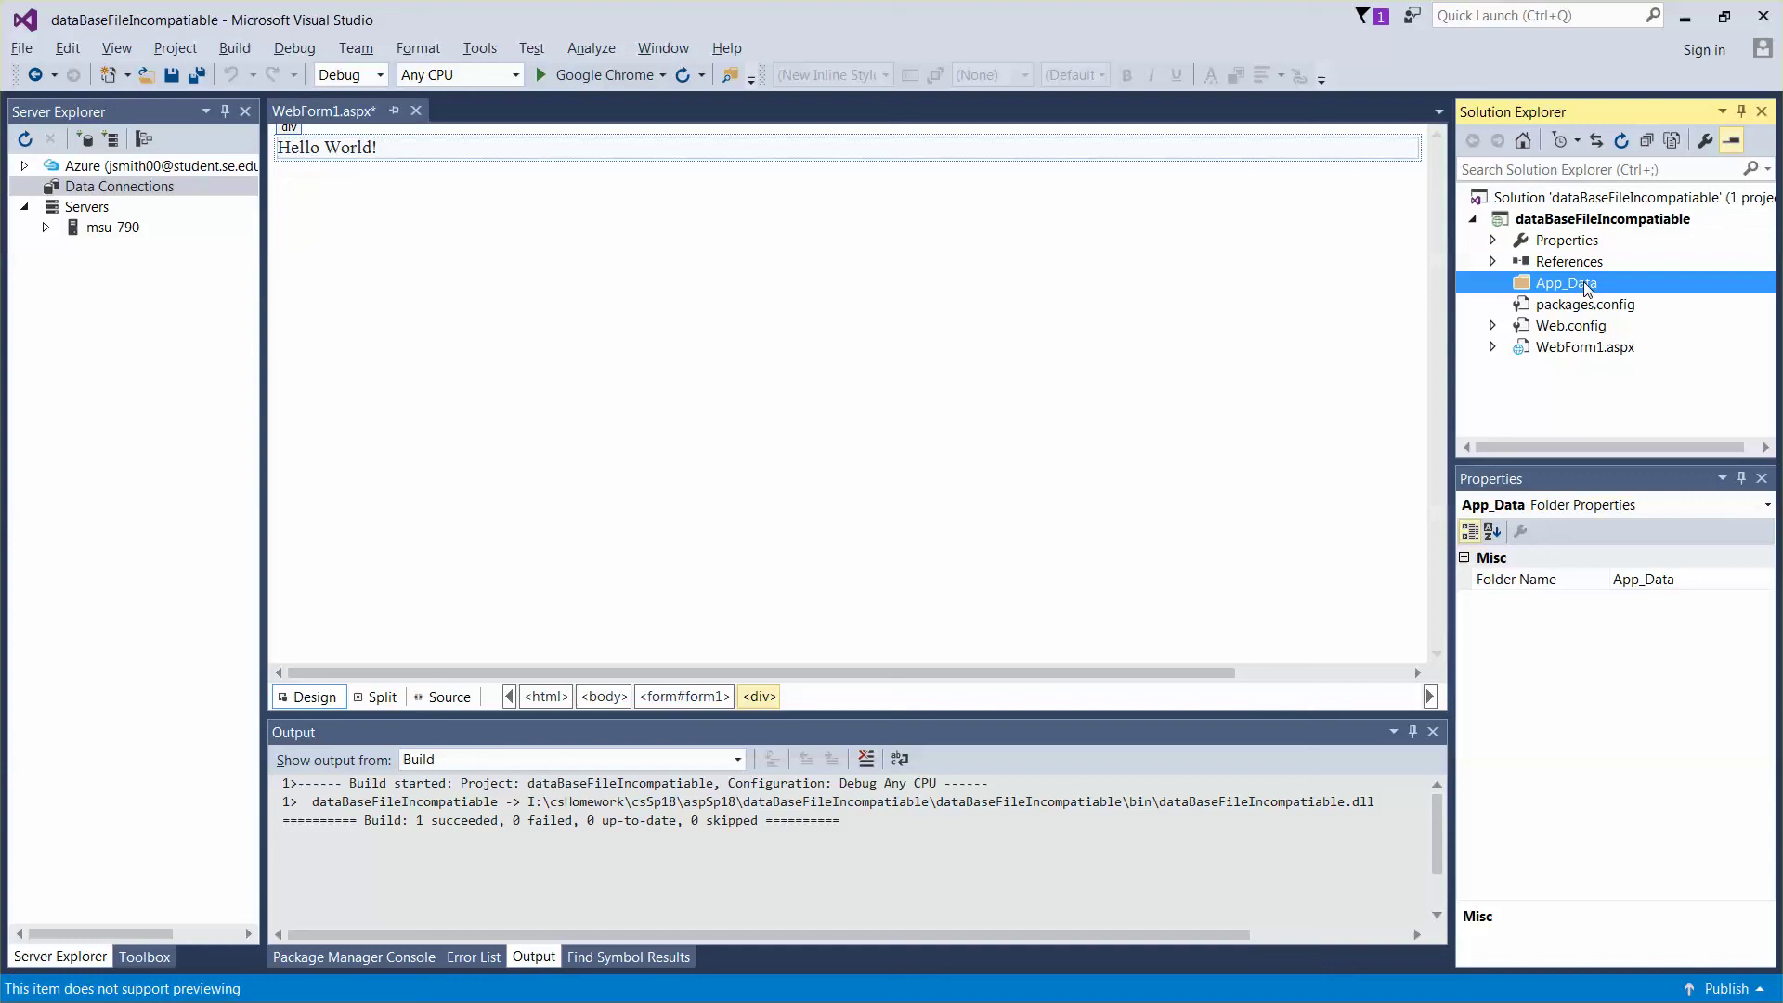
right_click(1587, 289)
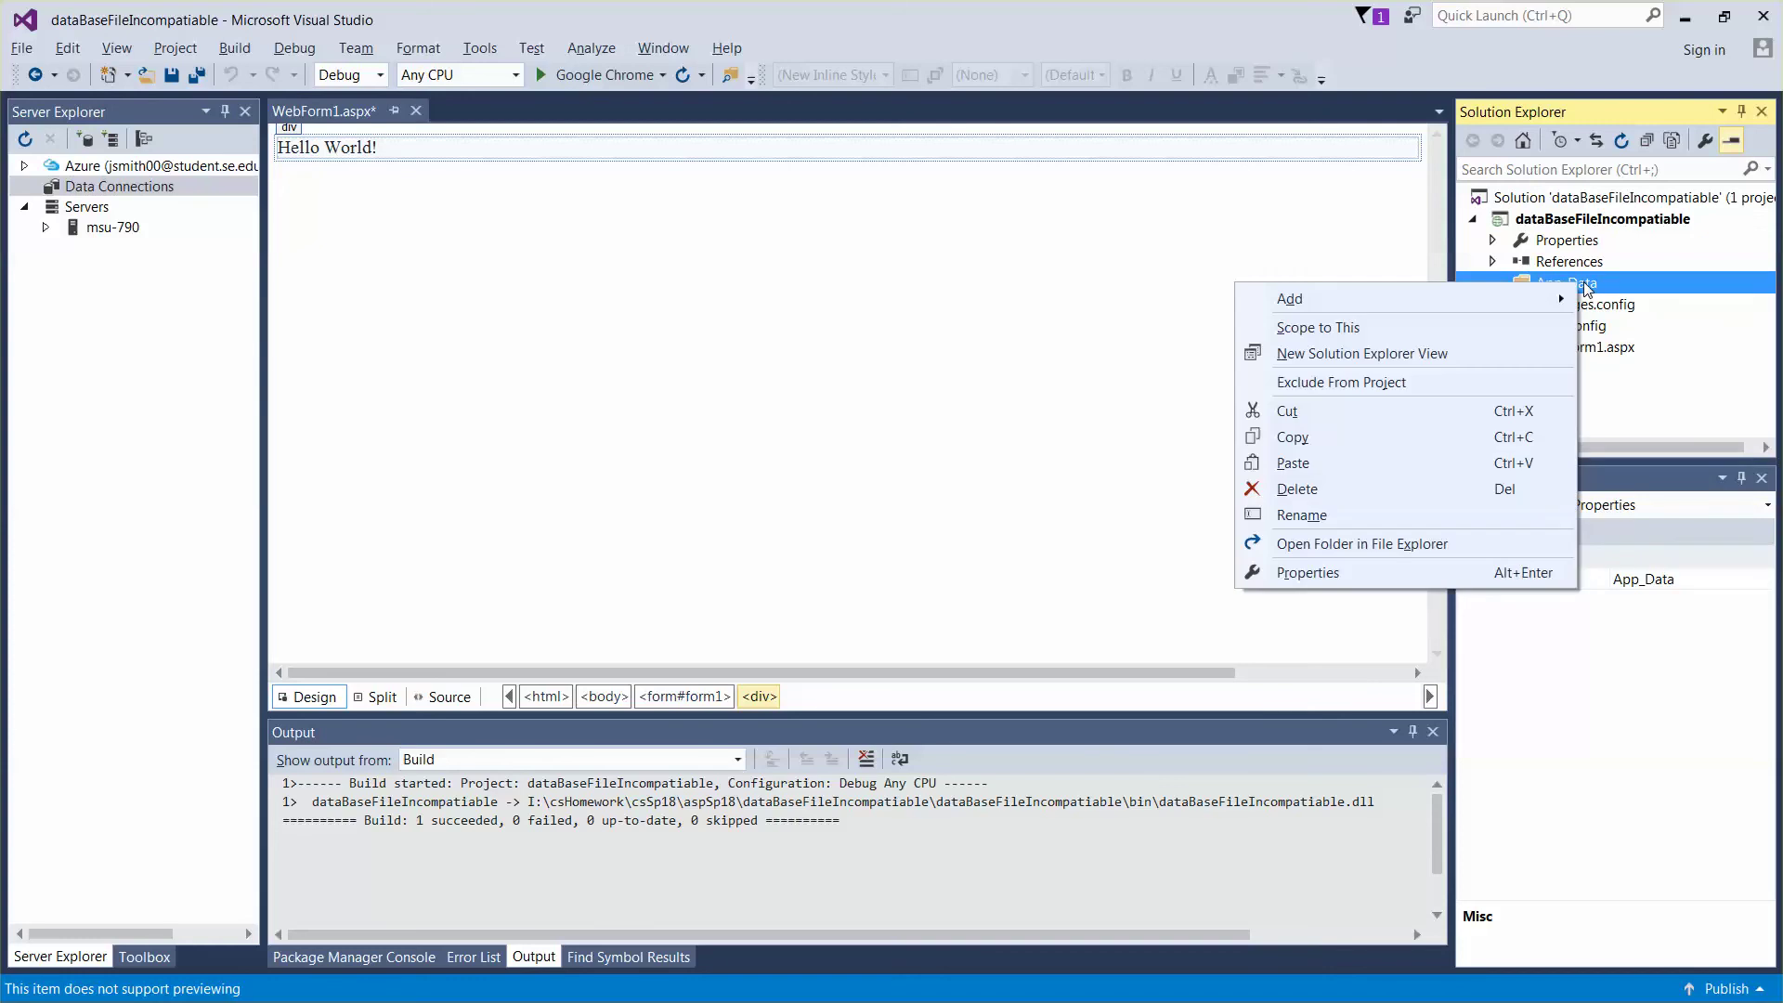
click(1443, 462)
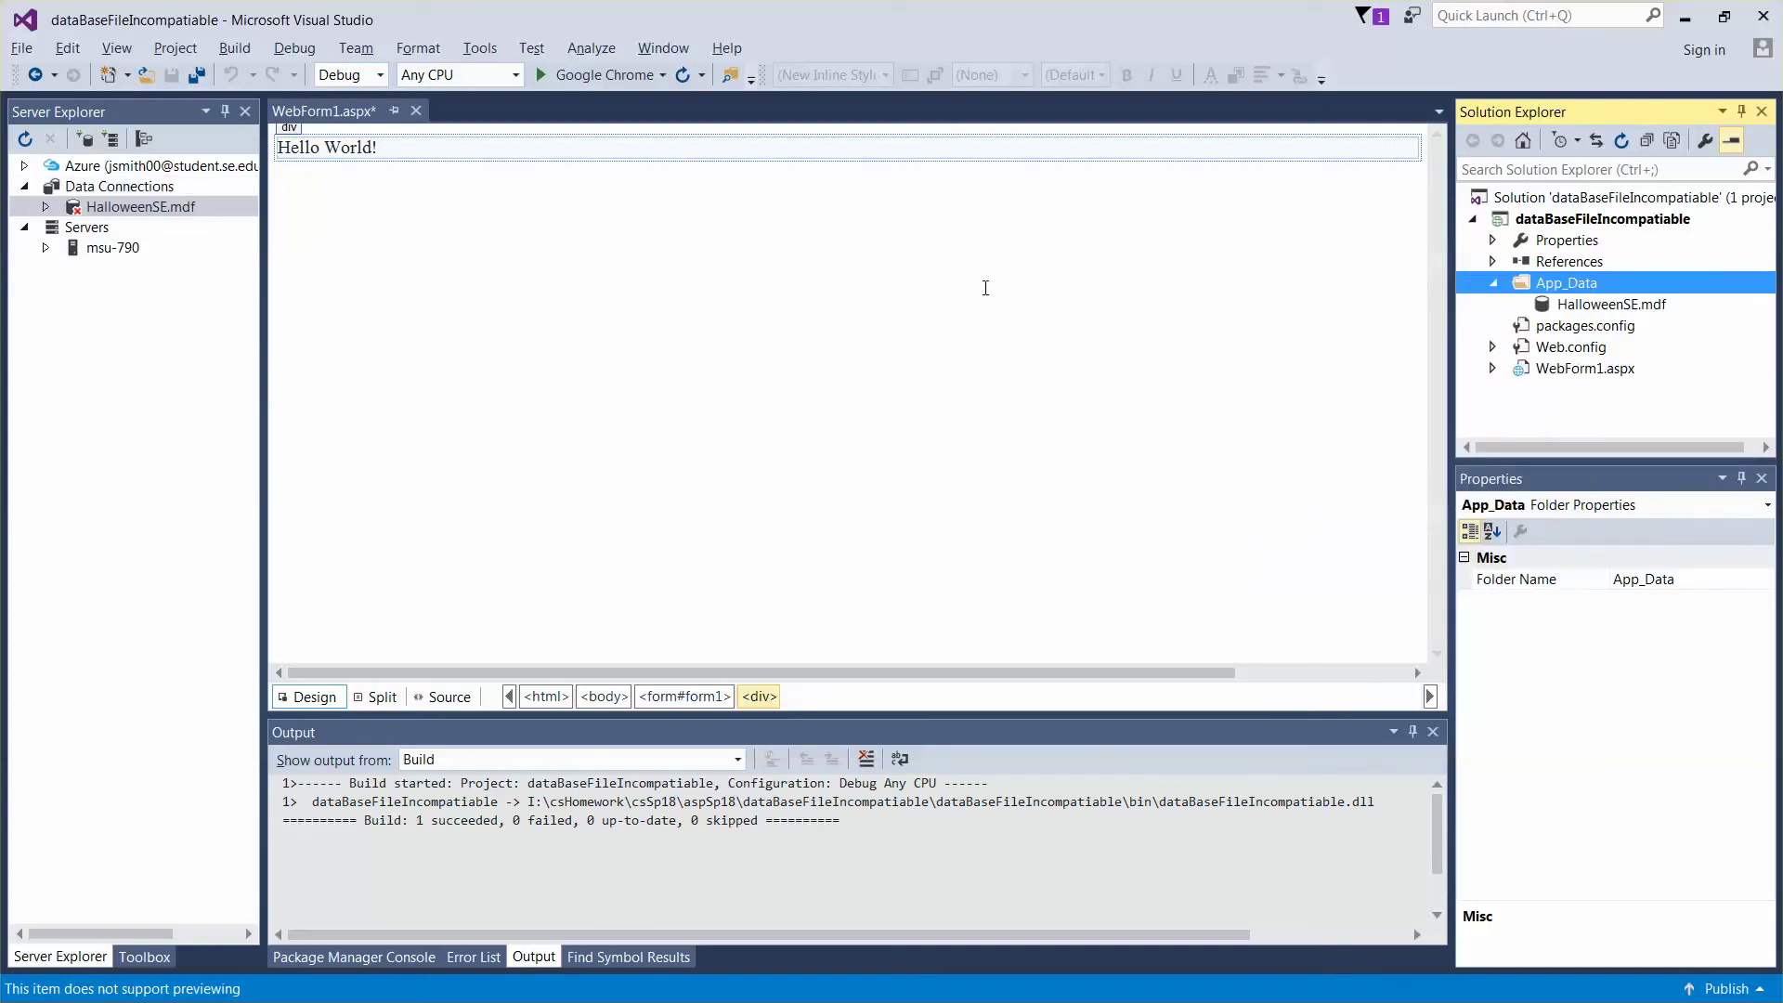
click(1616, 305)
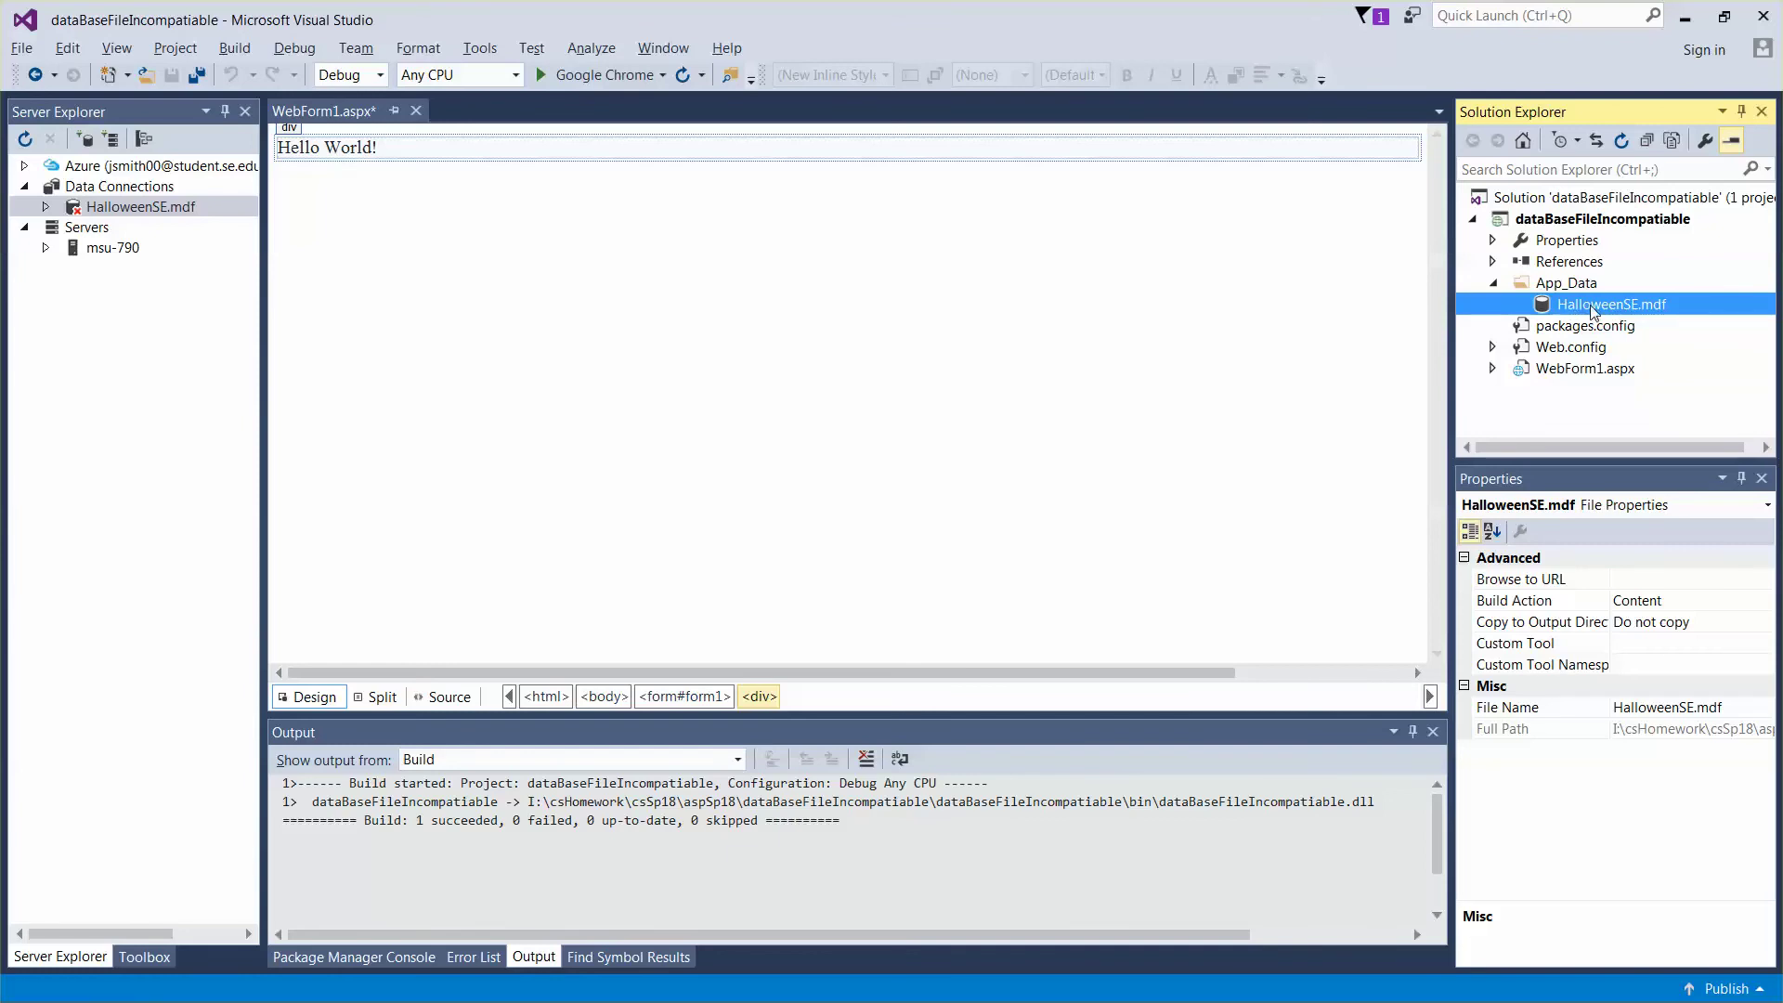
double_click(1594, 310)
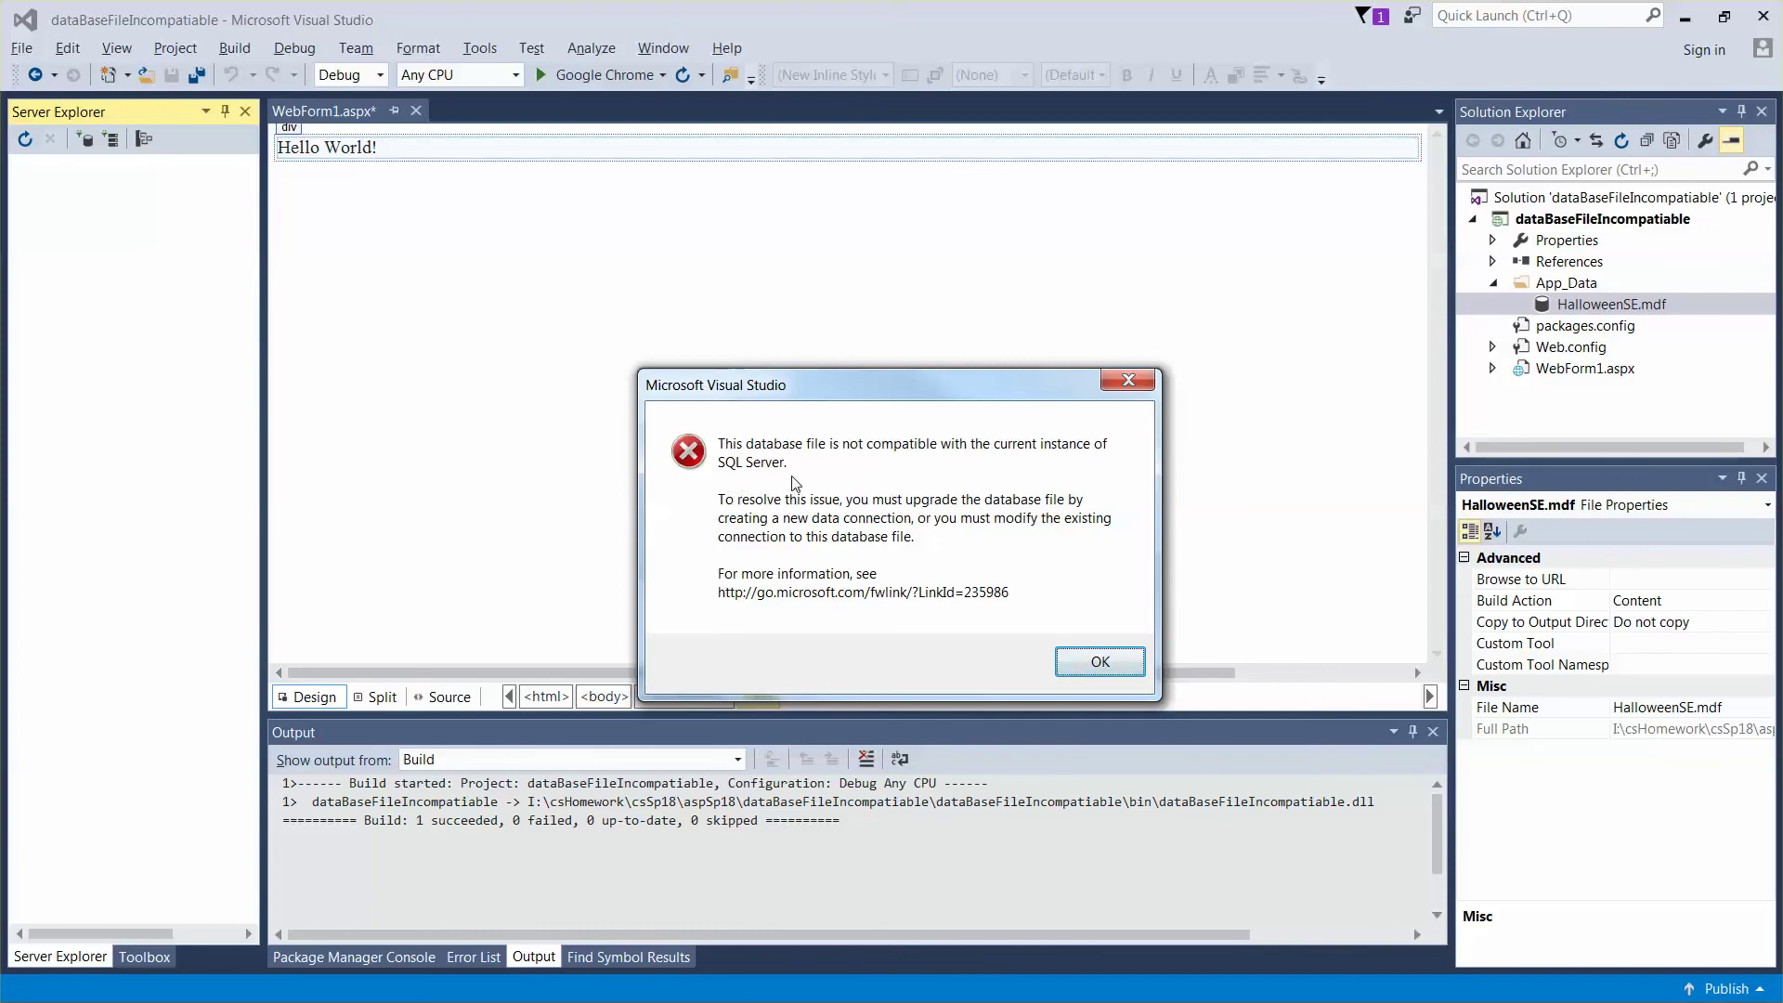
click(1092, 666)
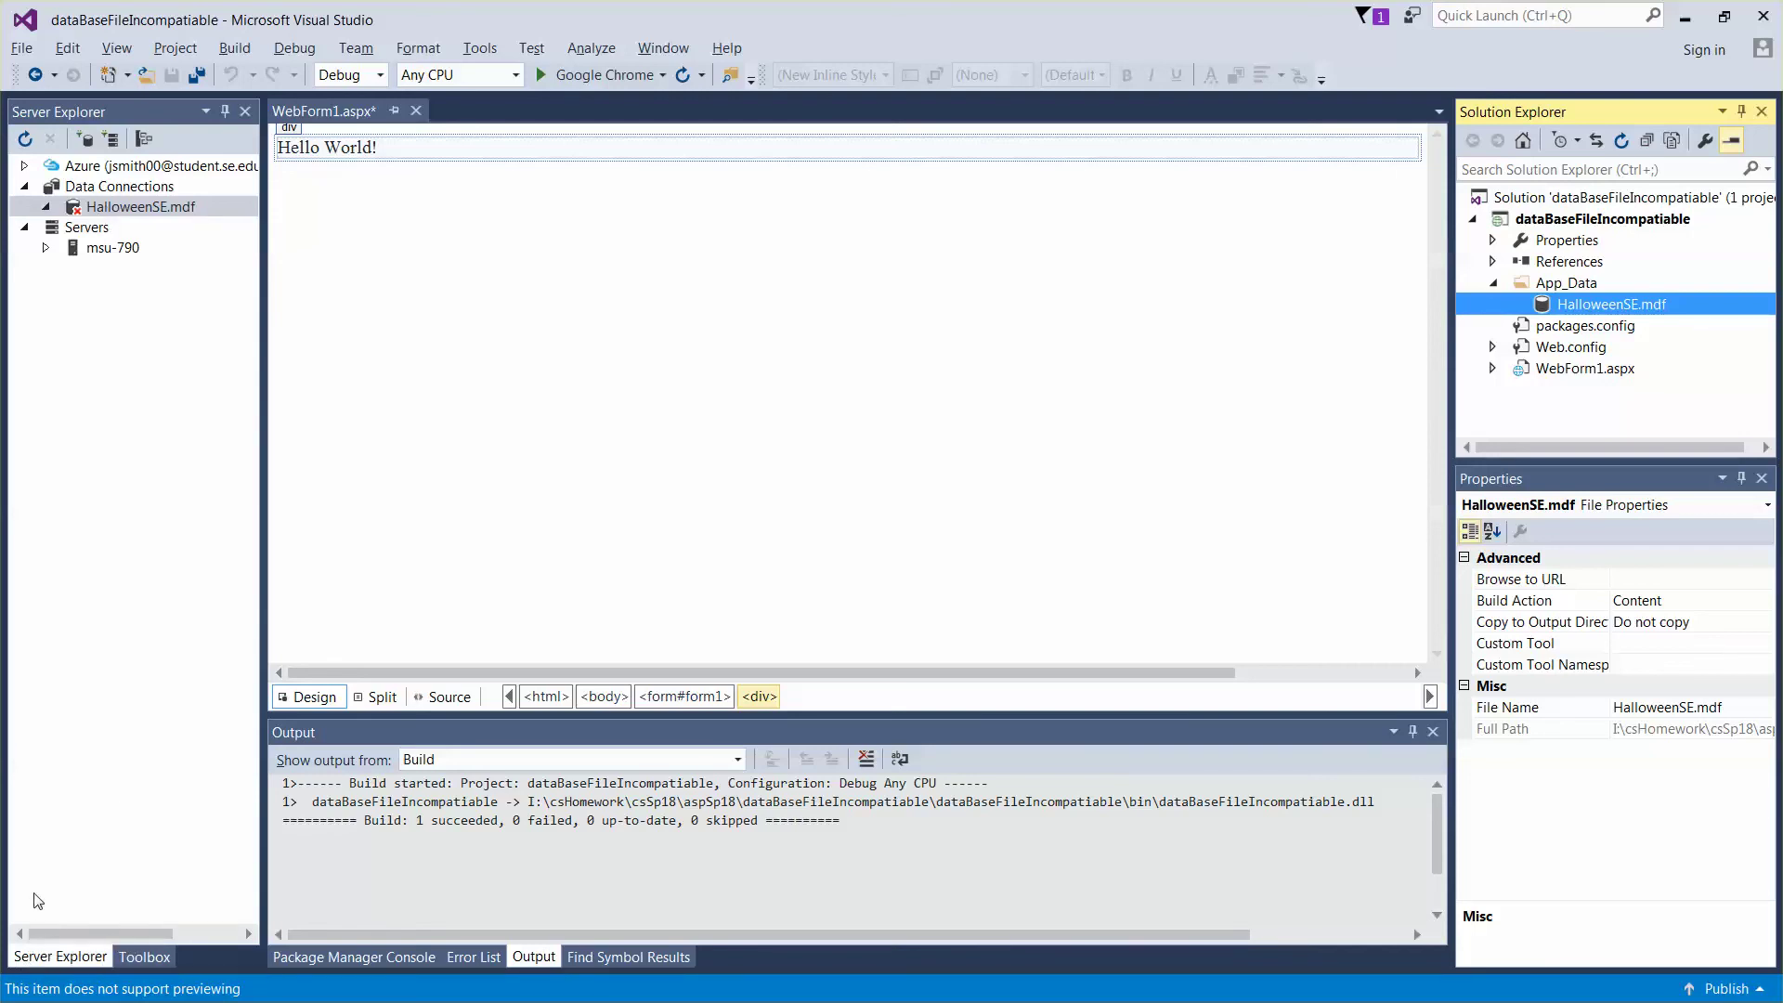
Step: Modify the HalloweenSE.mdf connection, confirm the settings, and accept the database file upgrade
click(147, 206)
right_click(142, 205)
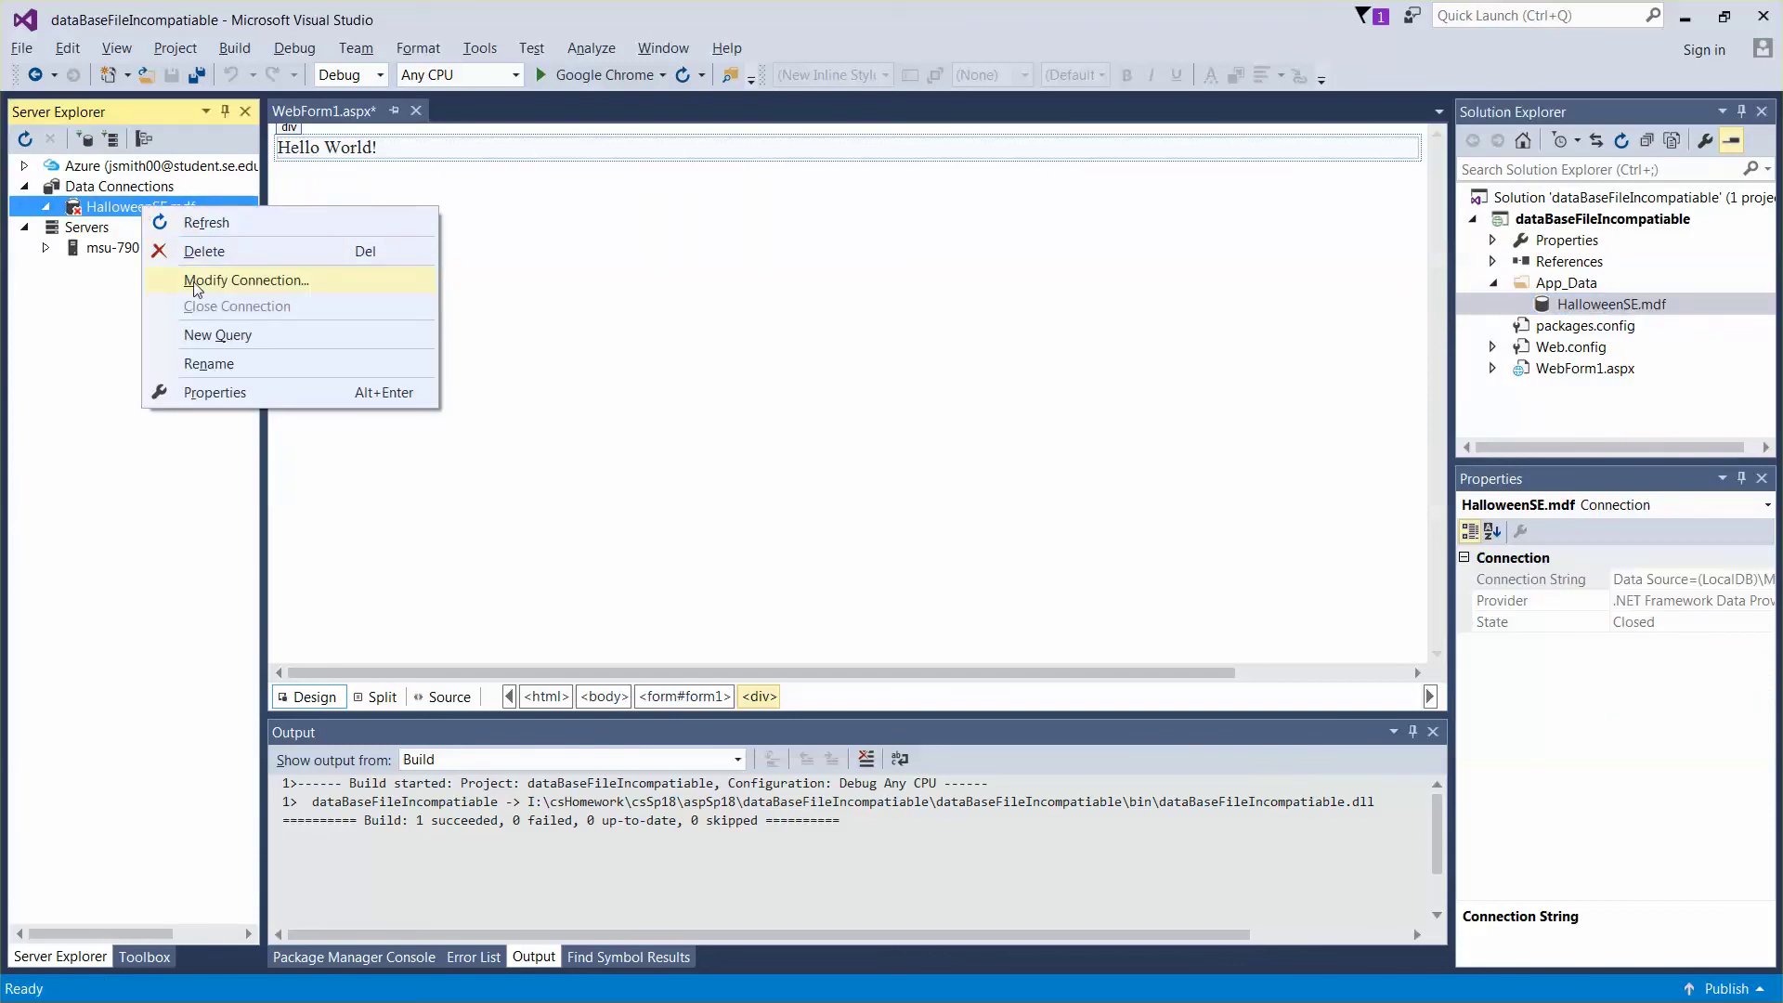
click(245, 280)
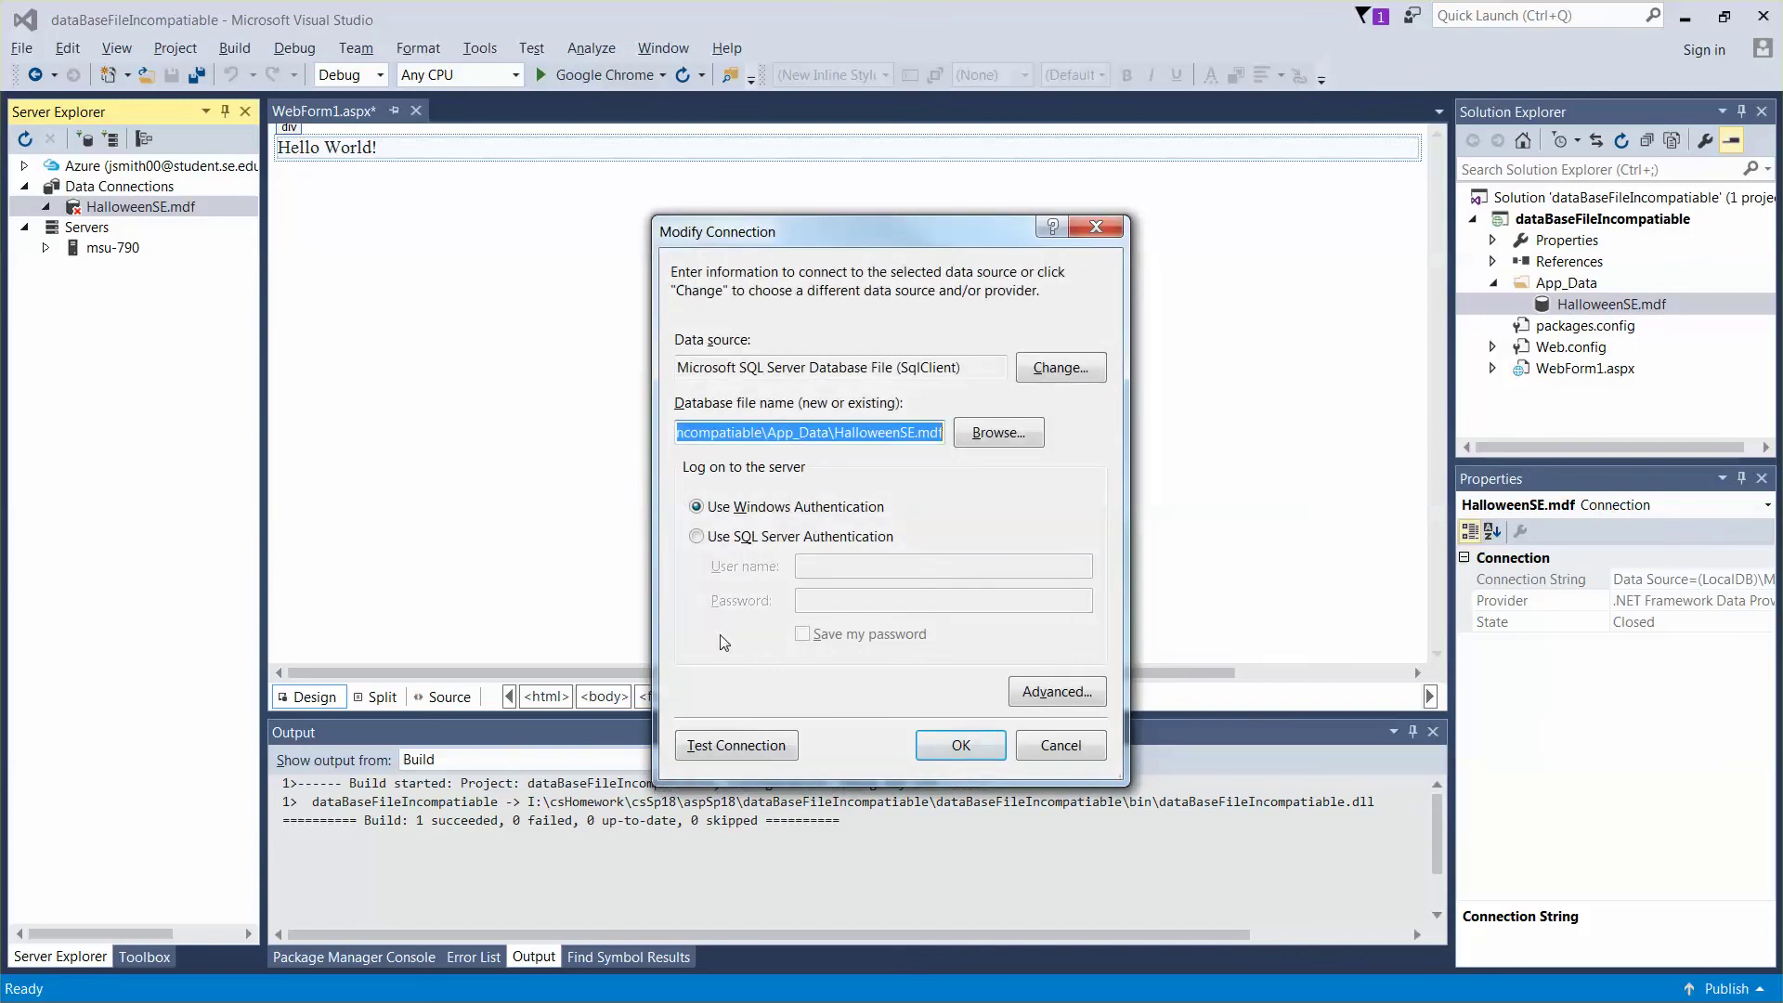
click(974, 746)
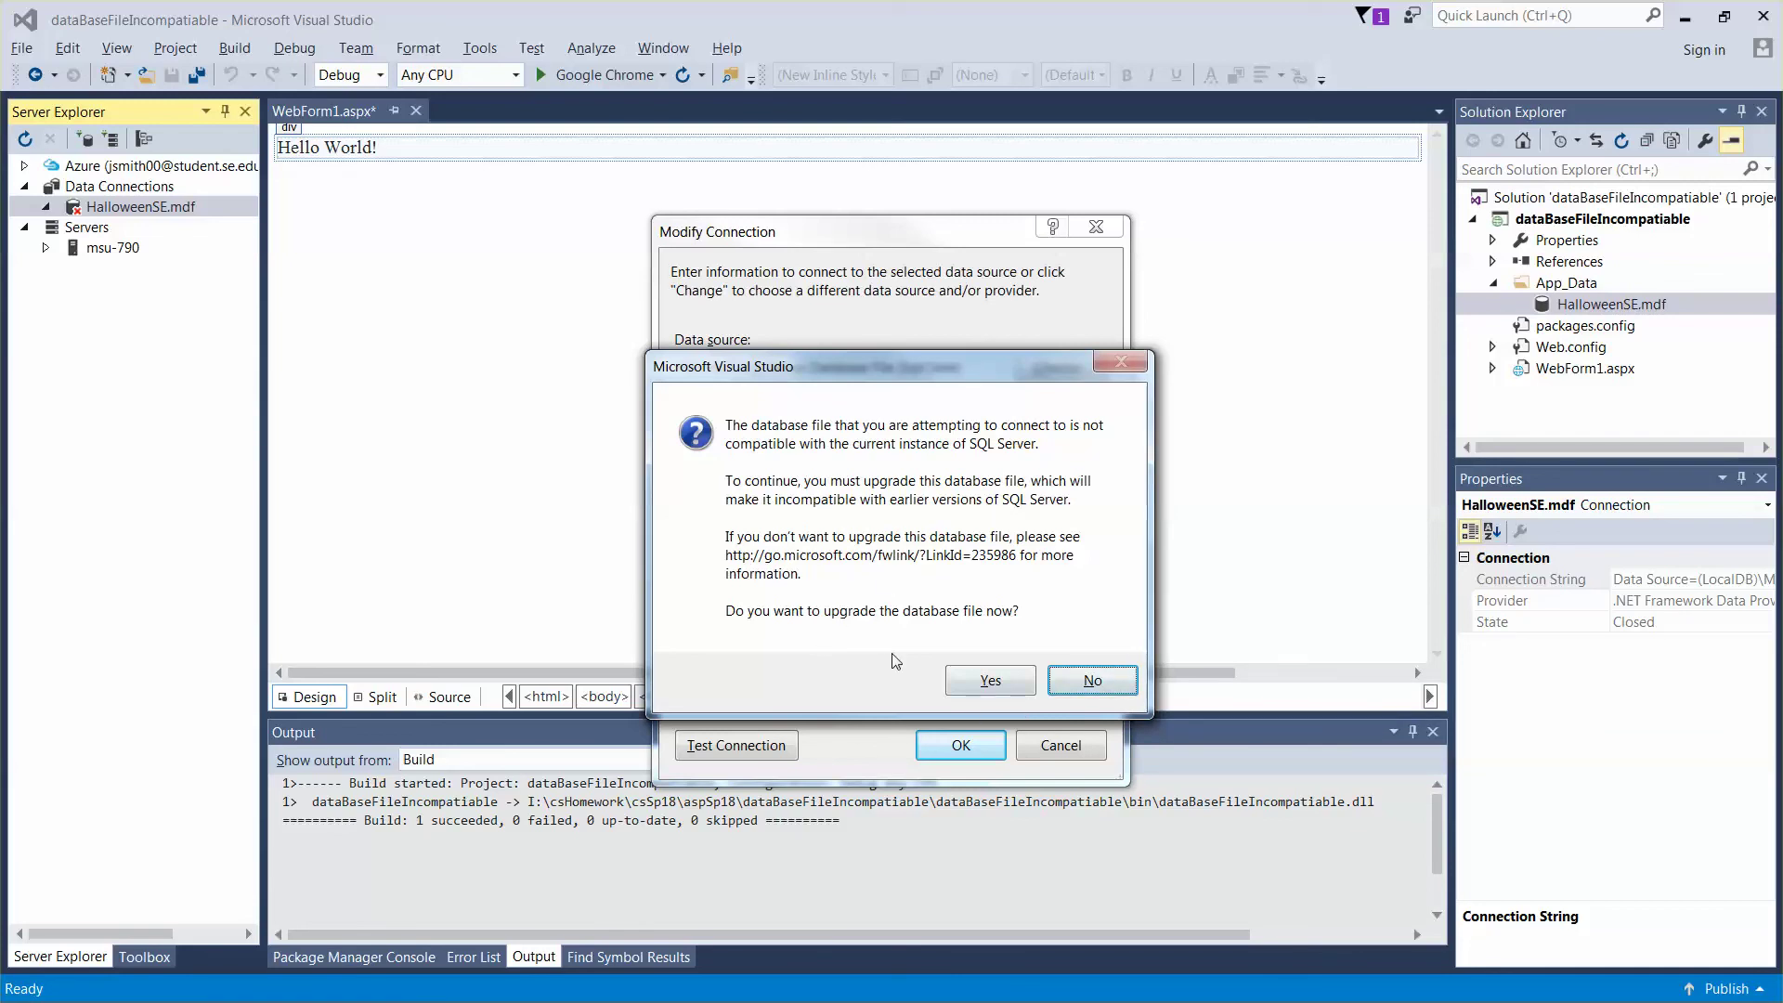
click(978, 686)
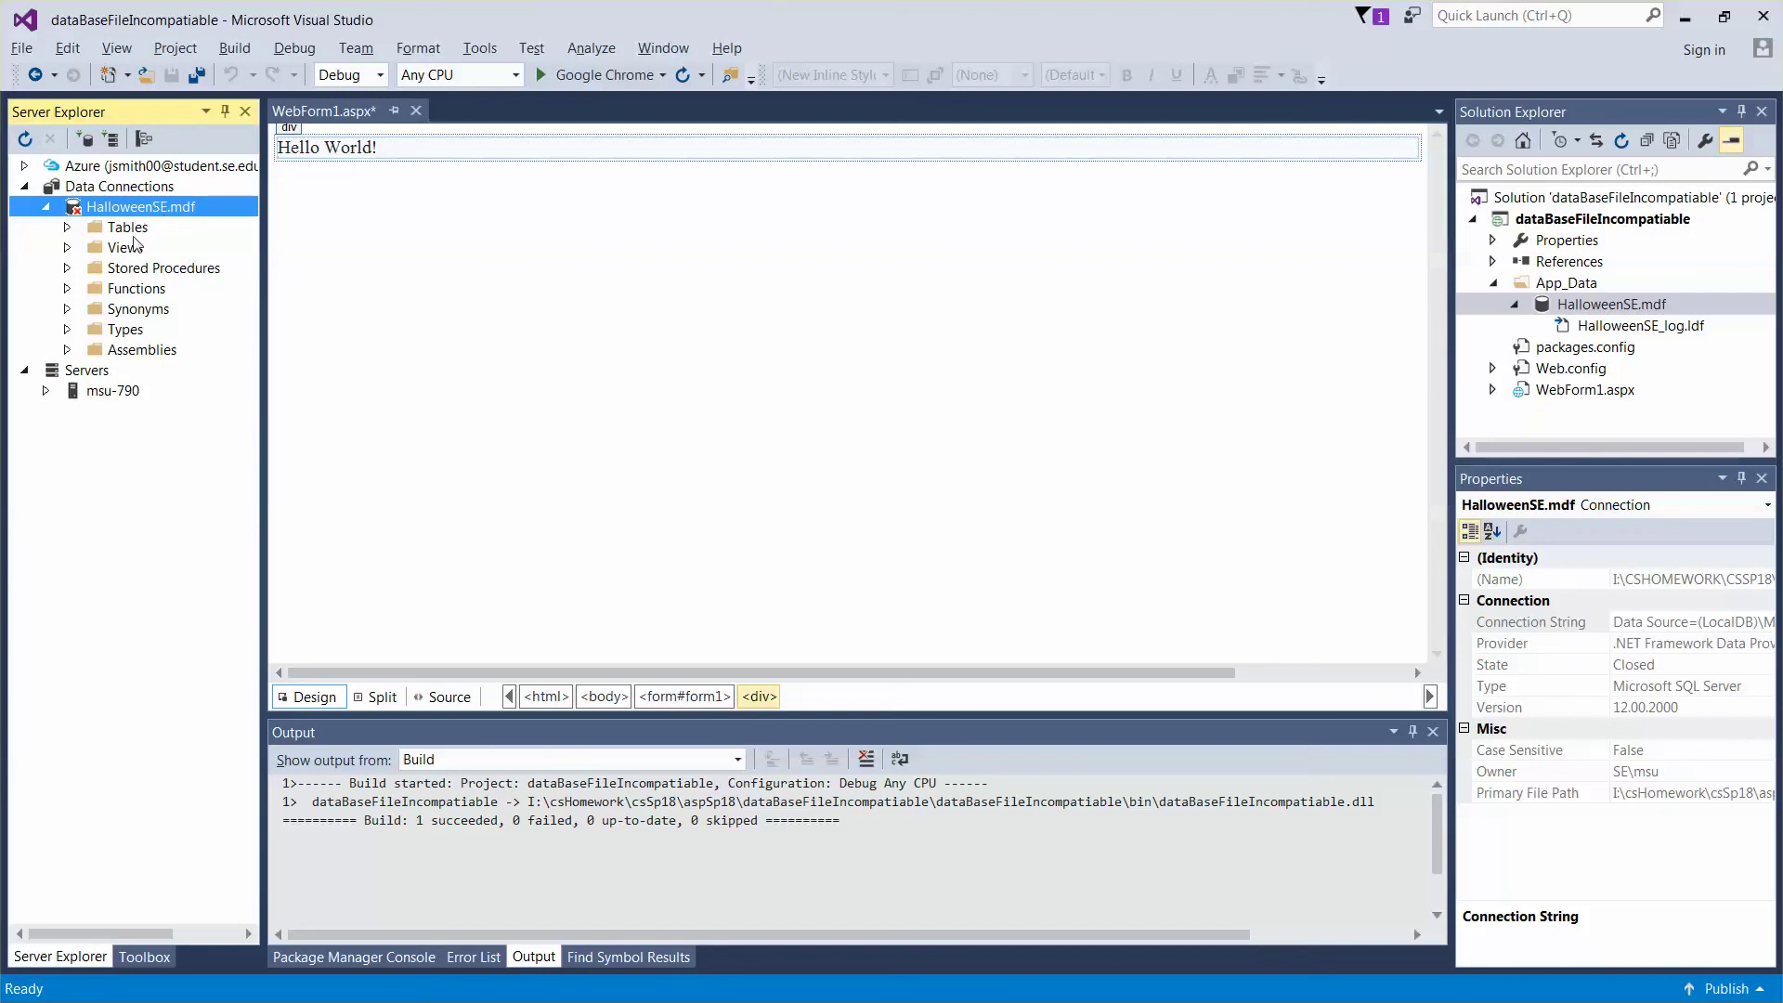
Step: Expand the Tables folder under HalloweenSE.mdf in Server Explorer
click(68, 227)
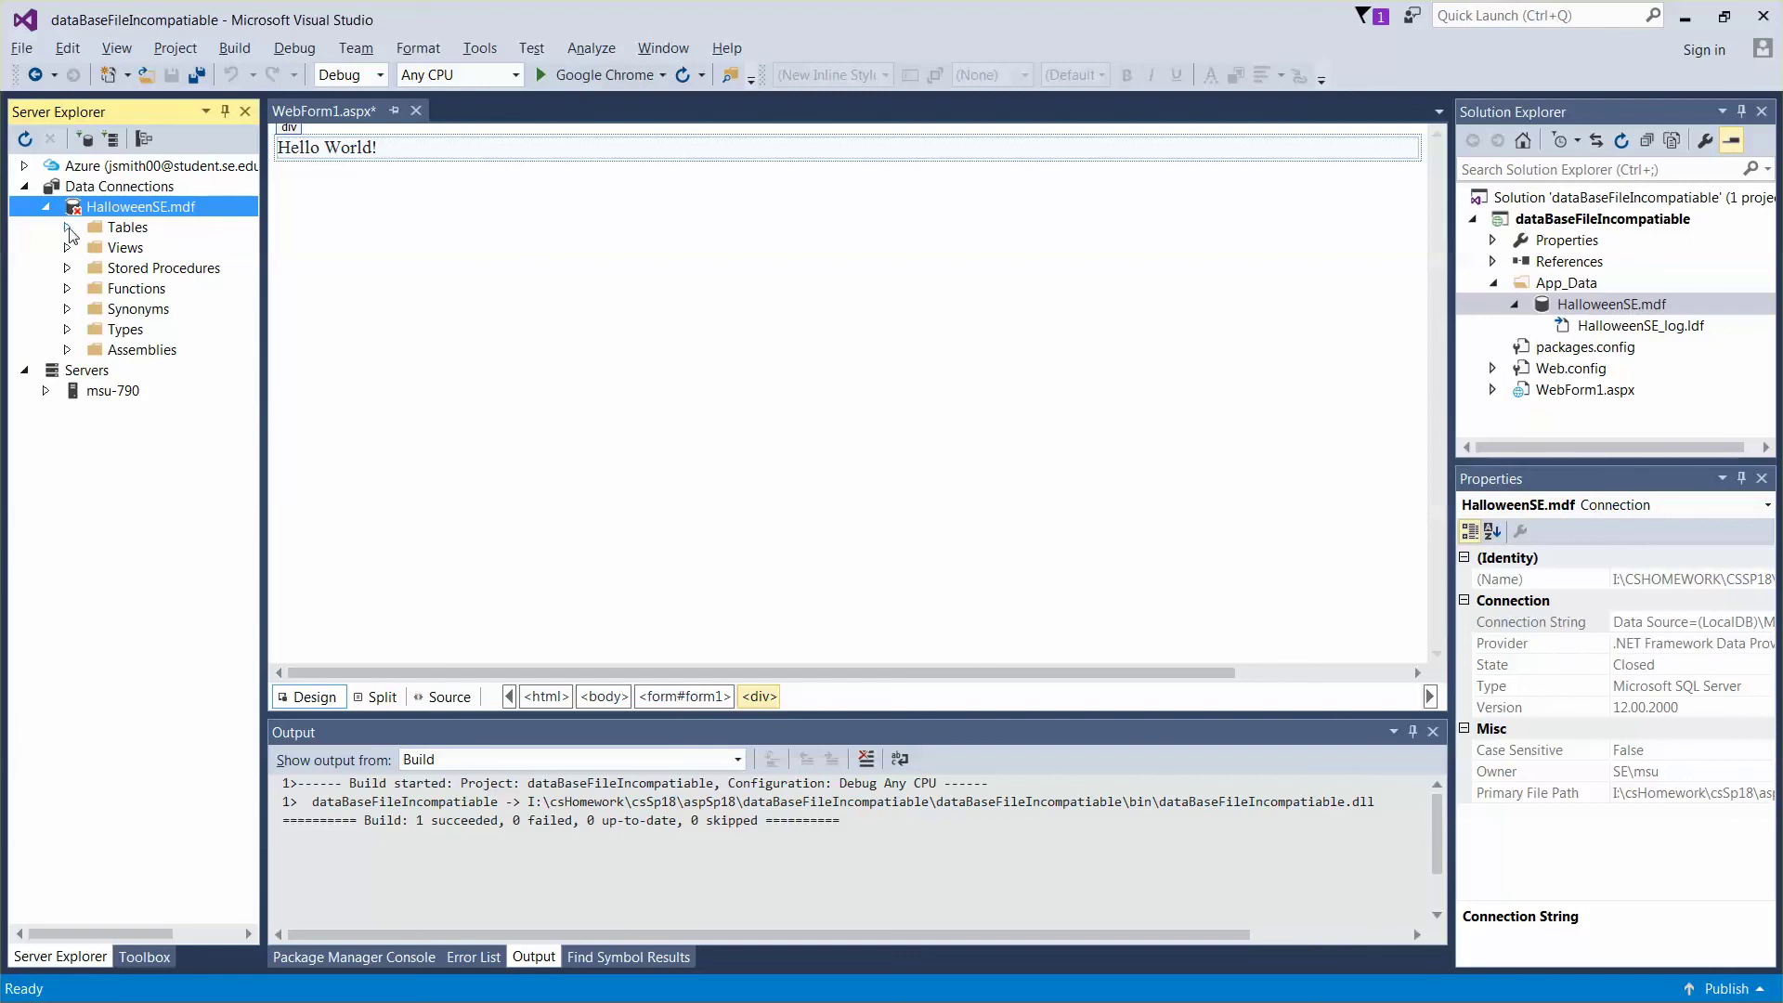